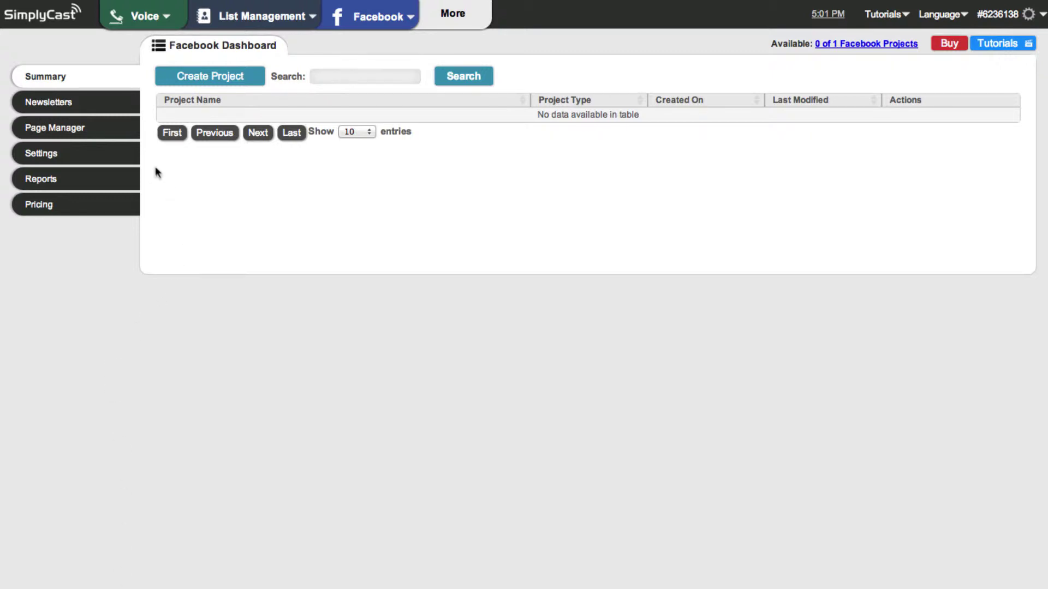
Add a Facebook account in the Facebook settings and approve the profile access, posting and page management permissions
left_click(128, 161)
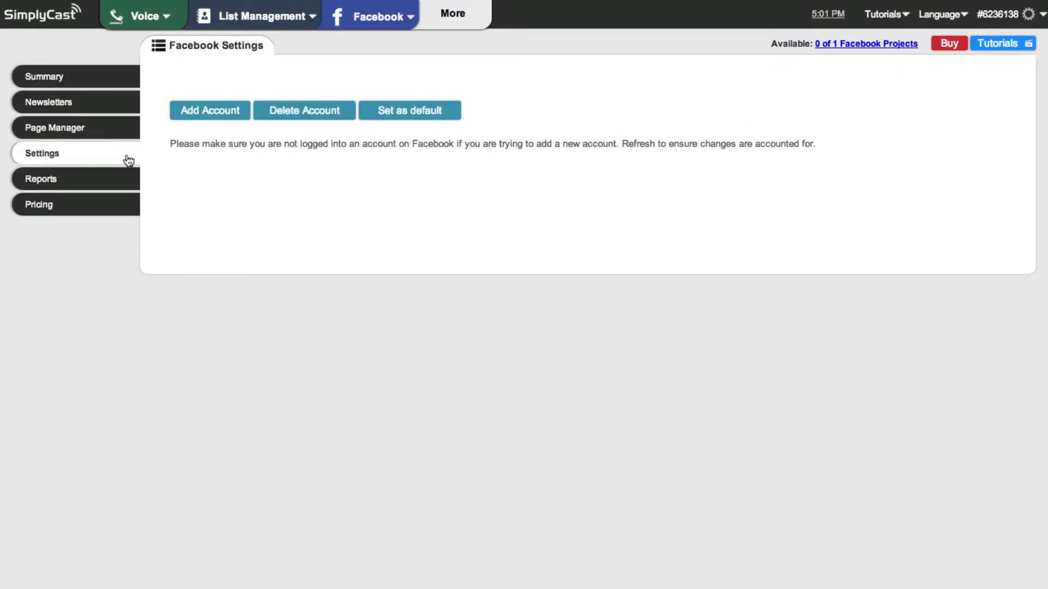
left_click(216, 122)
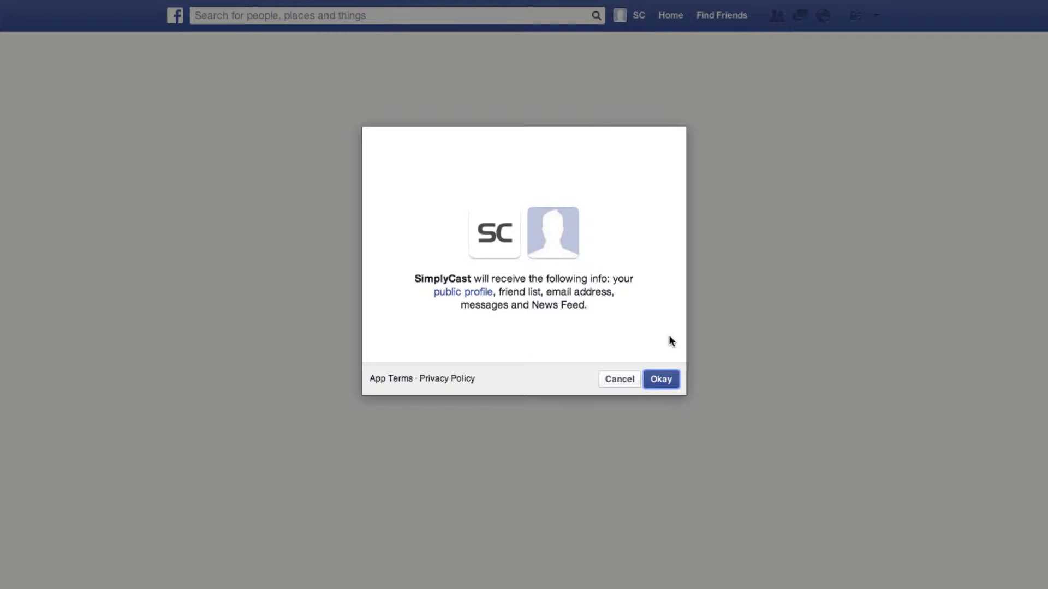
left_click(669, 383)
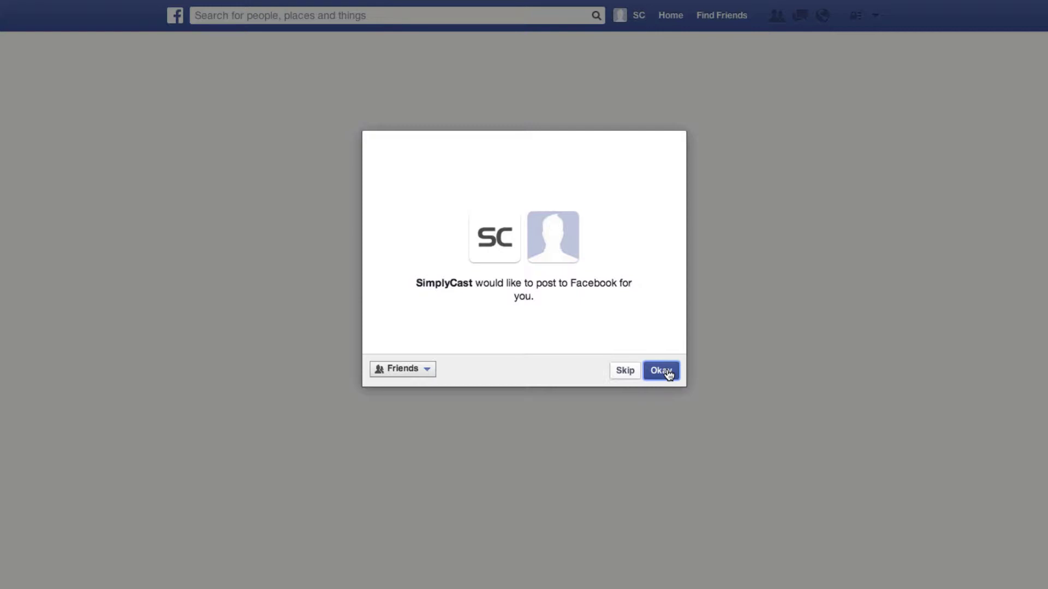
left_click(662, 371)
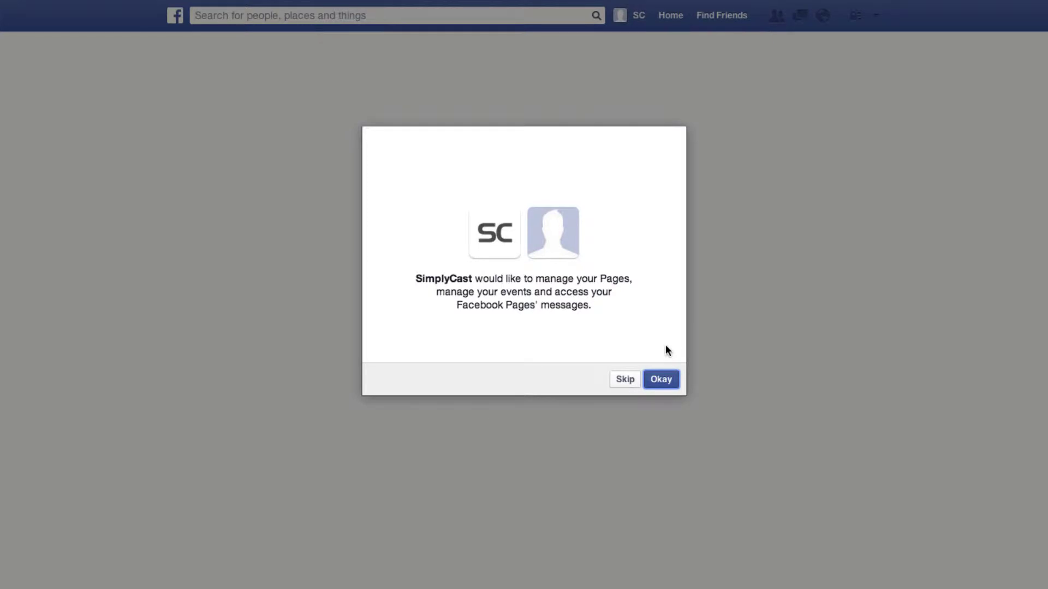
left_click(666, 385)
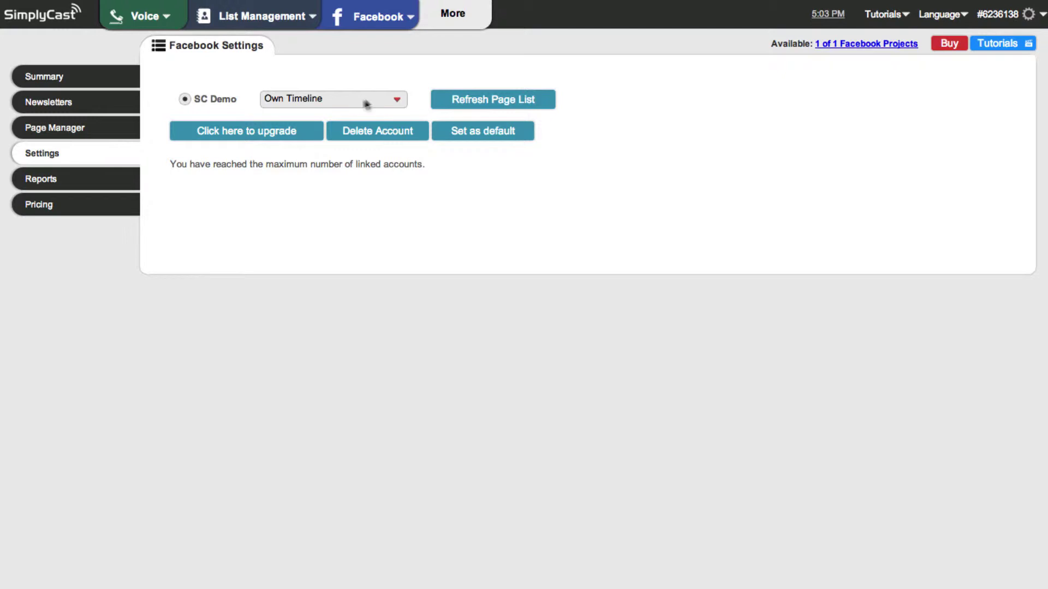
Select the "SC Demo Co." page for the linked Facebook account and set it as the default
left_click(396, 103)
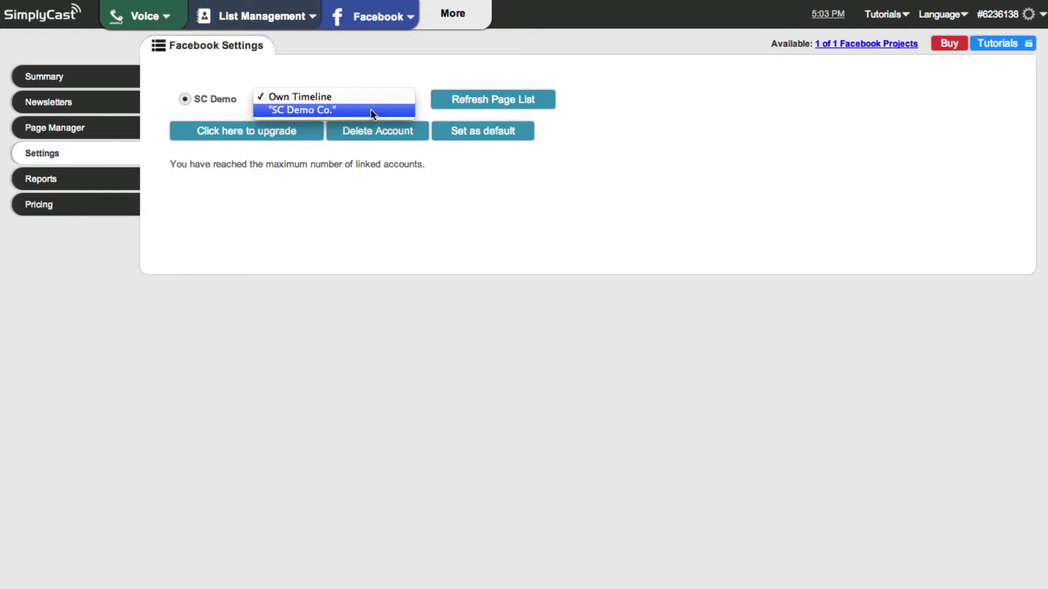
left_click(388, 71)
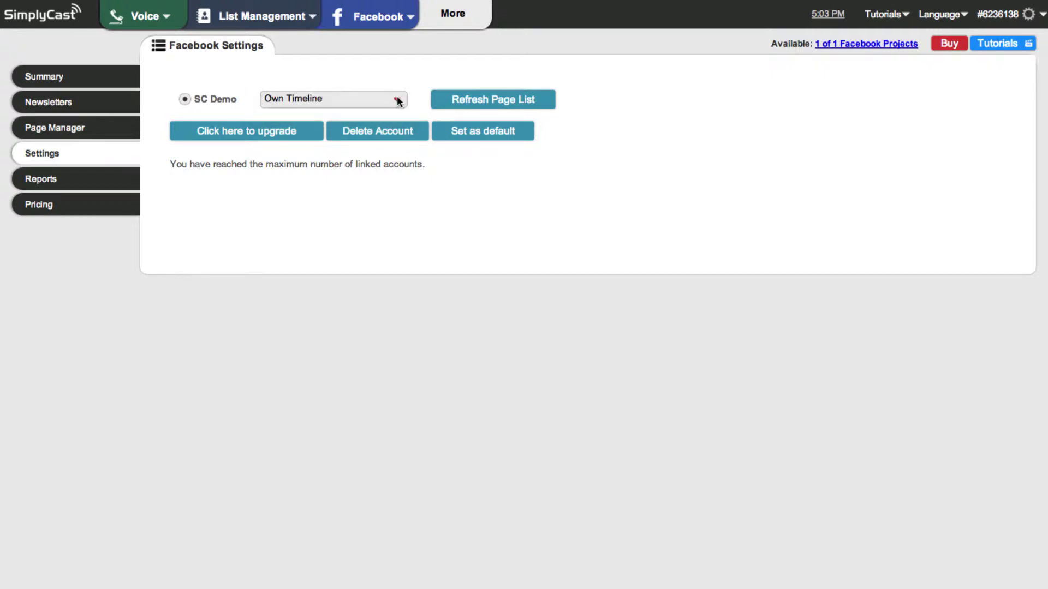
left_click(398, 97)
left_click(385, 105)
left_click(494, 135)
Create a new Facebook project named "My Facebook Project" and continue to its setup stage
left_click(128, 81)
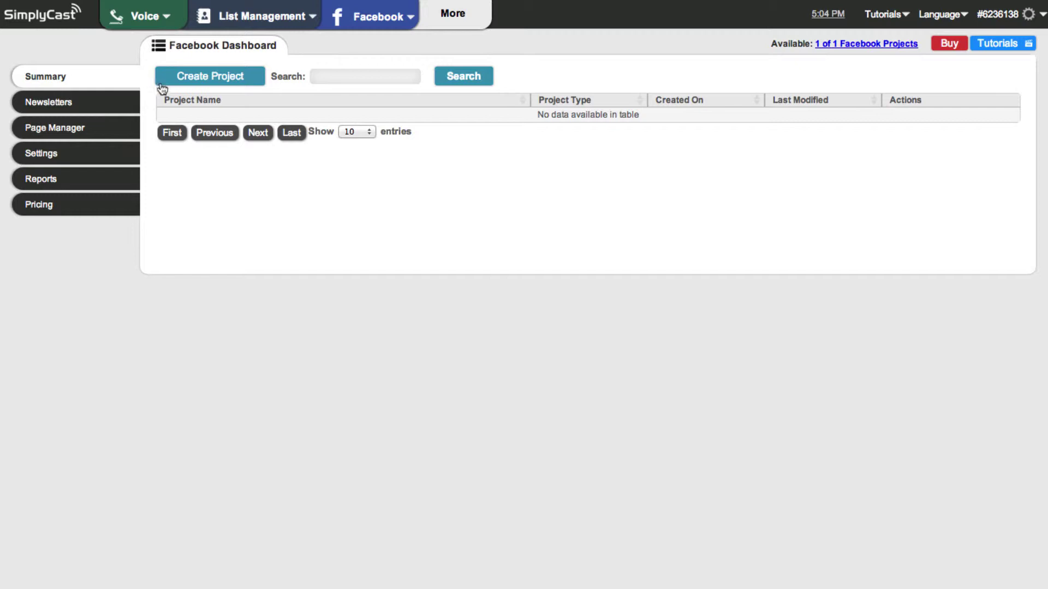
left_click(210, 77)
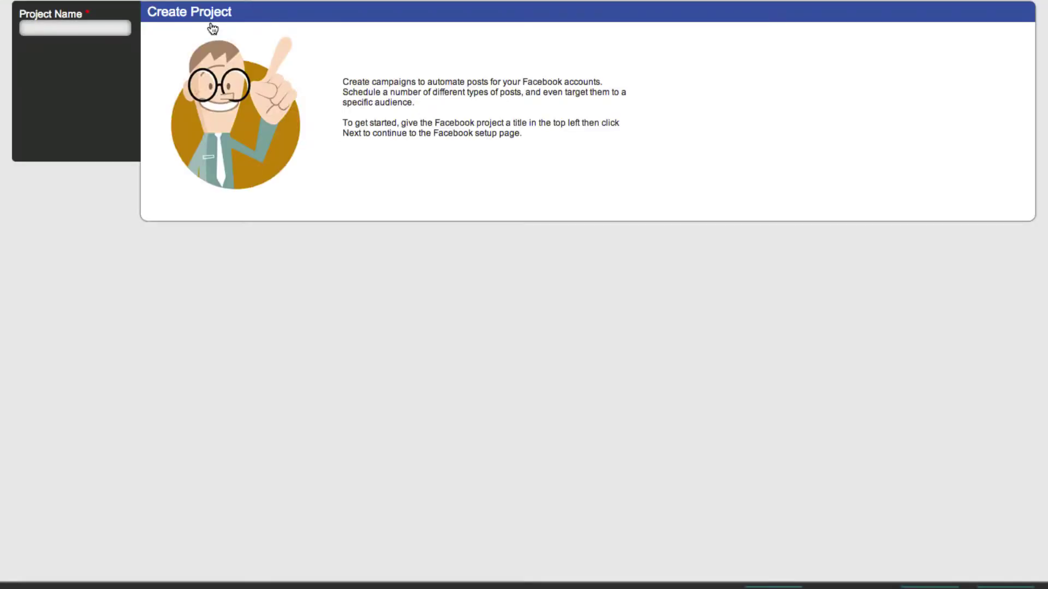
left_click(91, 26)
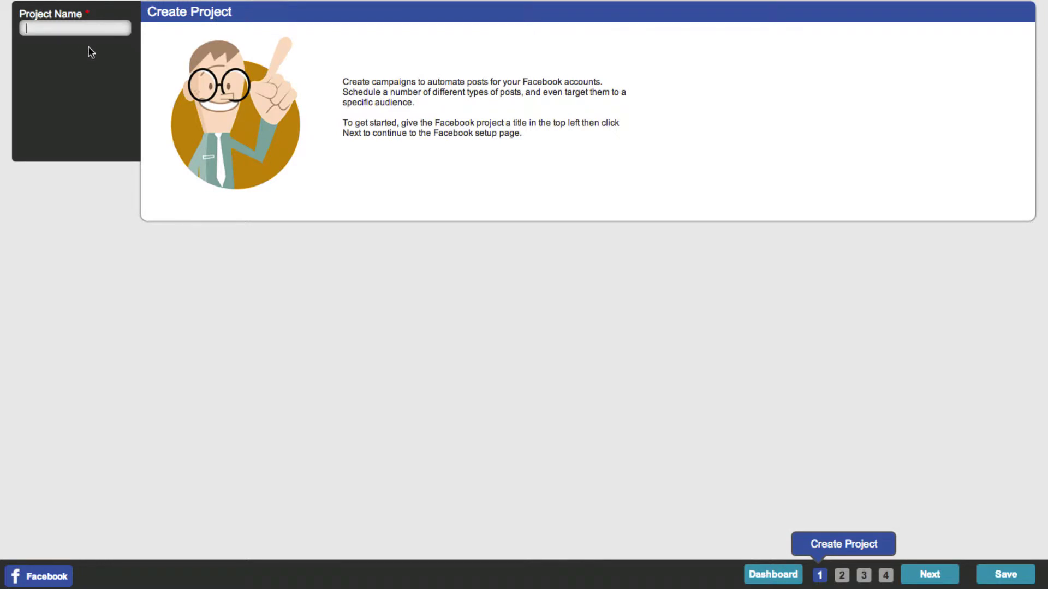
type("My Facebook Project")
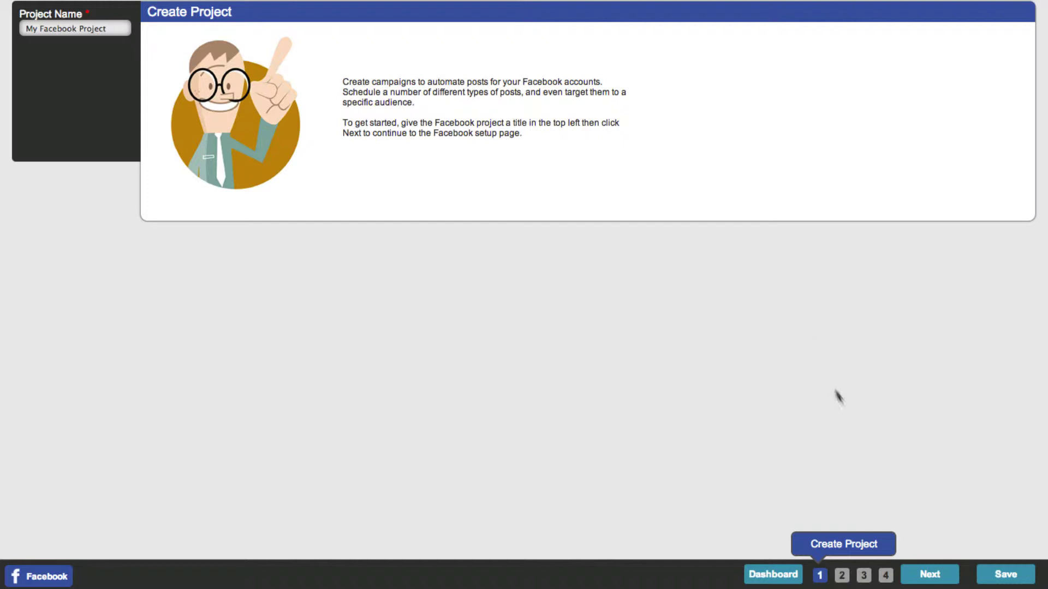
left_click(935, 572)
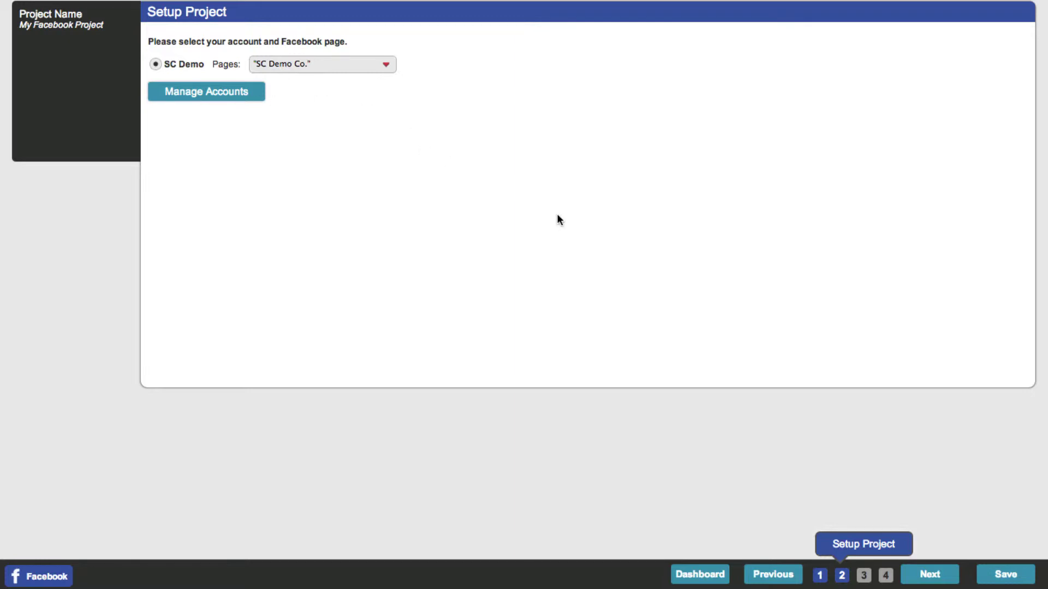
Accept the SC Demo Co. page for the project and add a Link post in the design stage
left_click(926, 578)
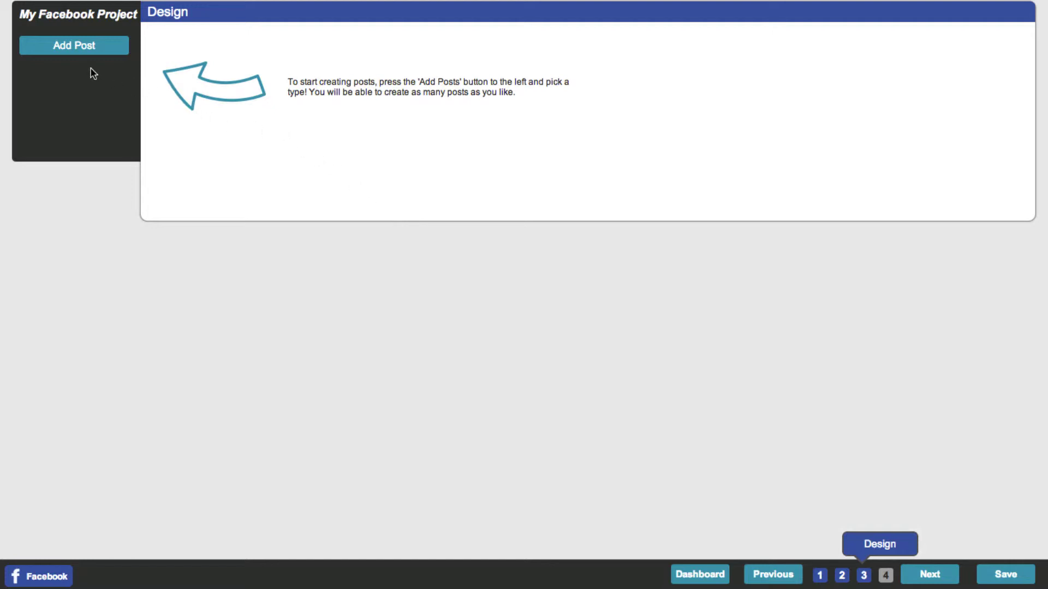
left_click(65, 52)
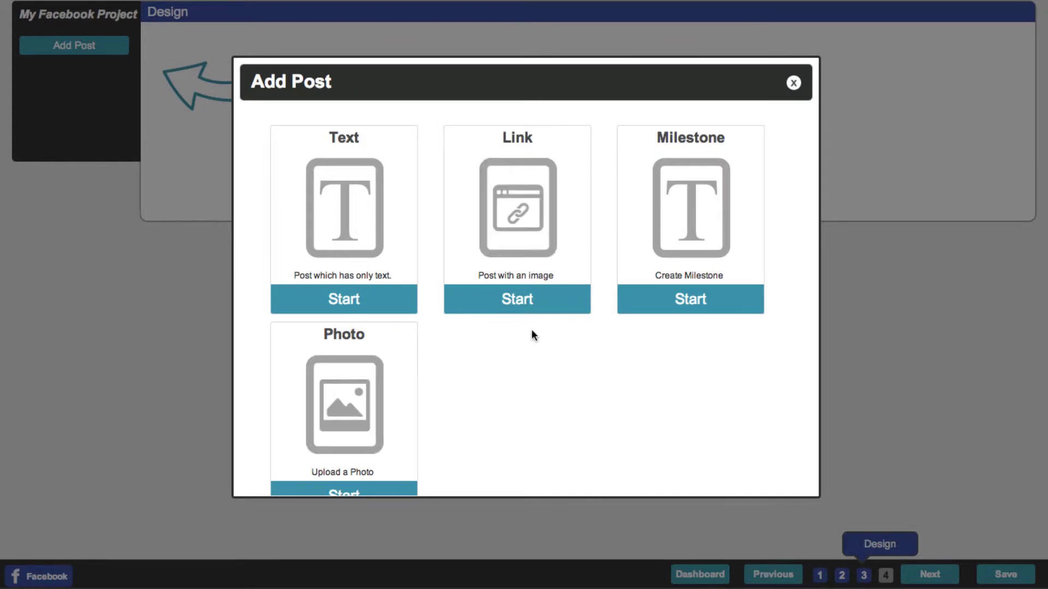
left_click(525, 300)
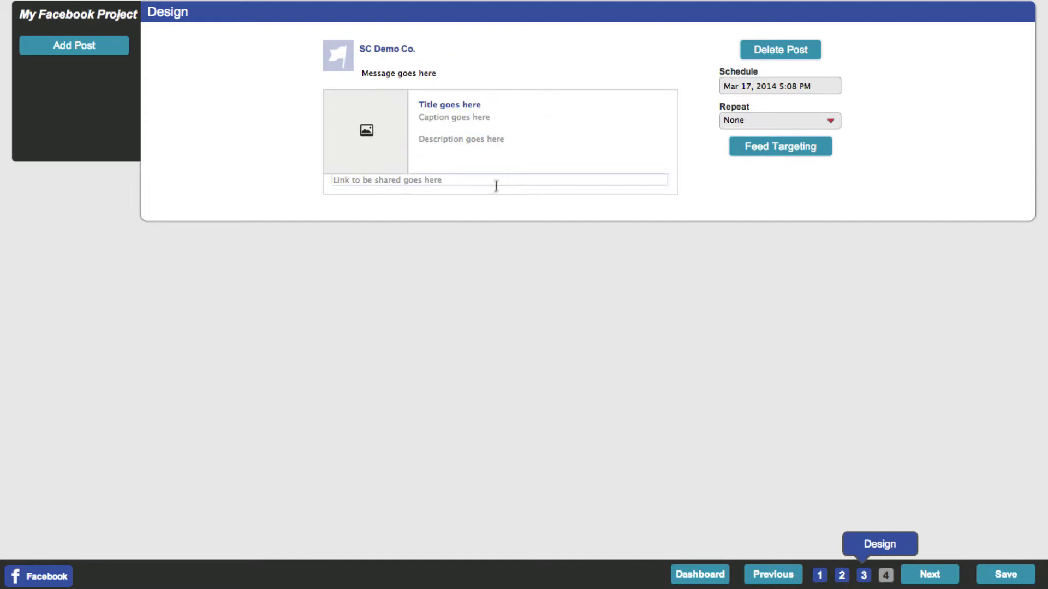
Insert deliver_image.png from the images folder as the link post's picture
left_click(455, 76)
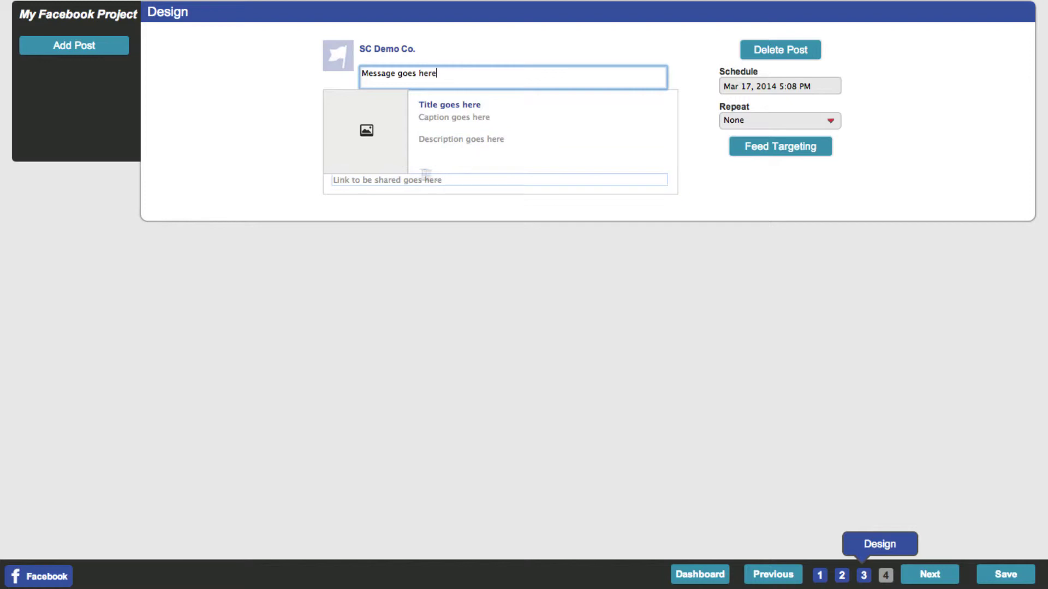
left_click(389, 124)
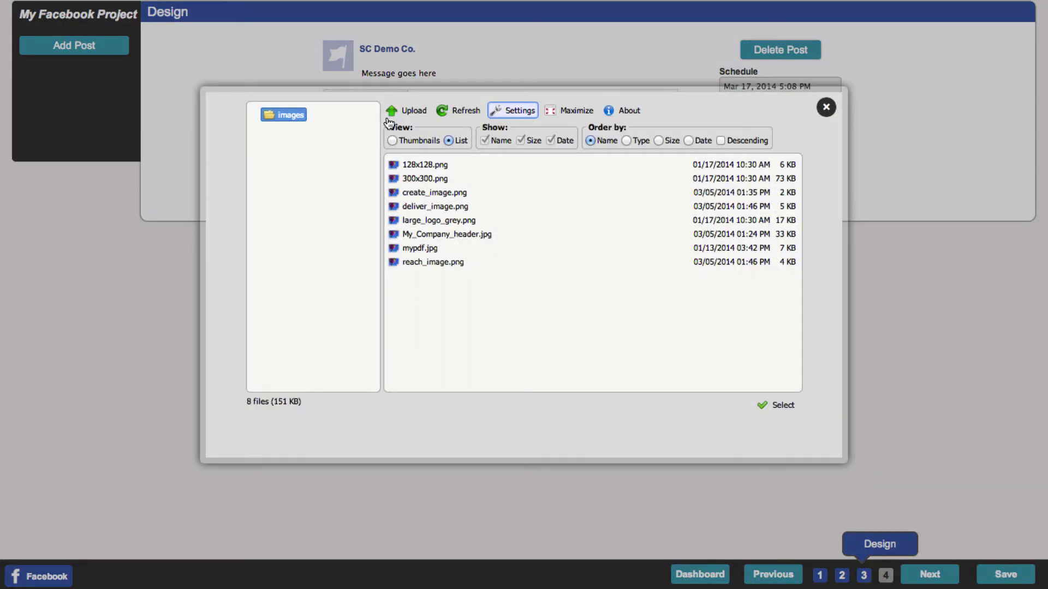
double_click(451, 207)
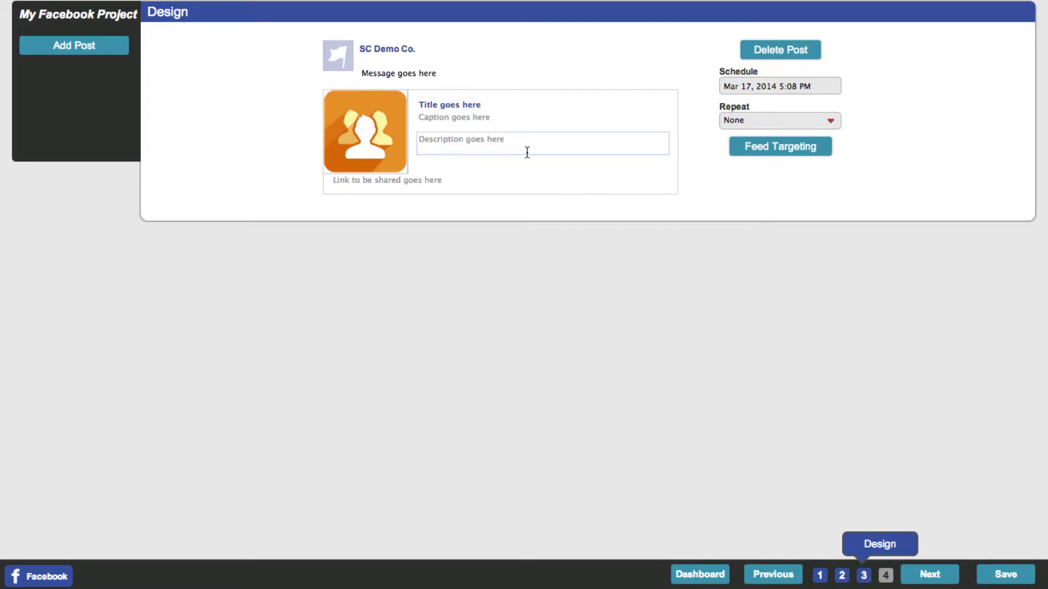
left_click(445, 180)
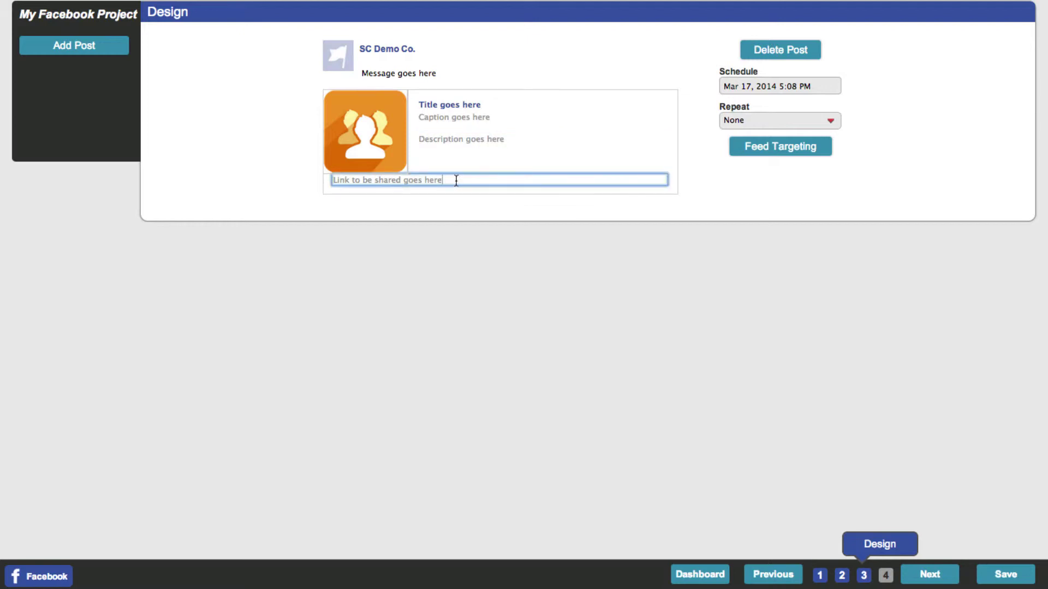
triple_click(367, 180)
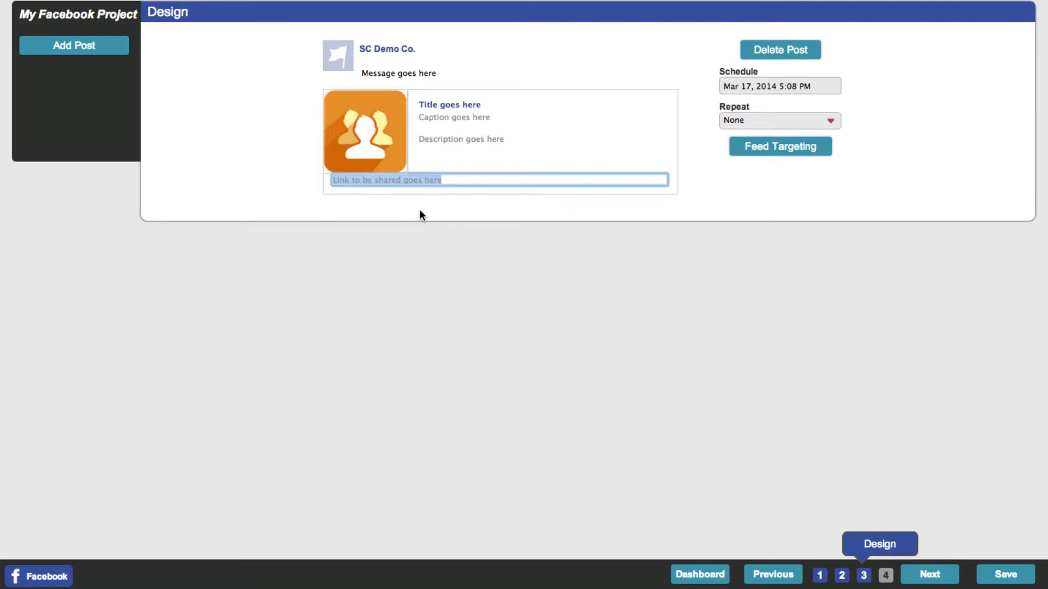
type("www.")
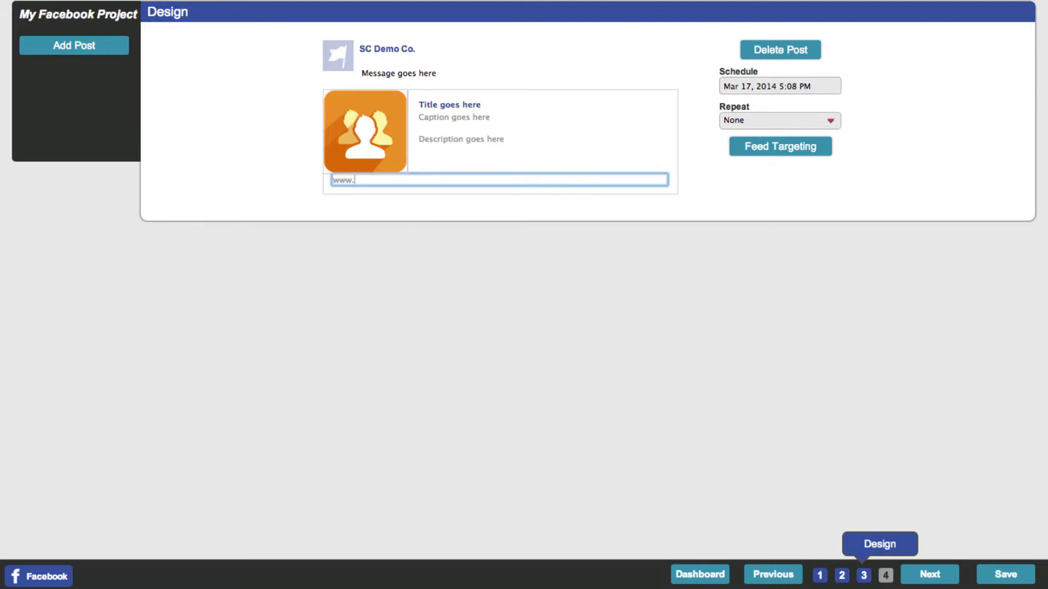
type("example.com")
left_click(551, 199)
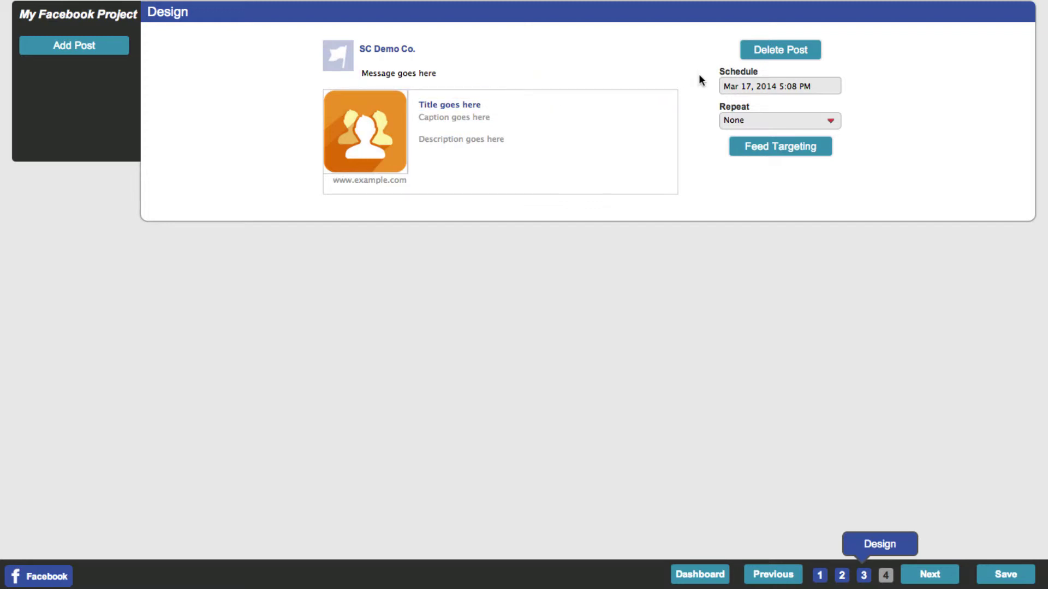
Schedule the post for Mar 18, 2014 at 12:00 PM
left_click(822, 85)
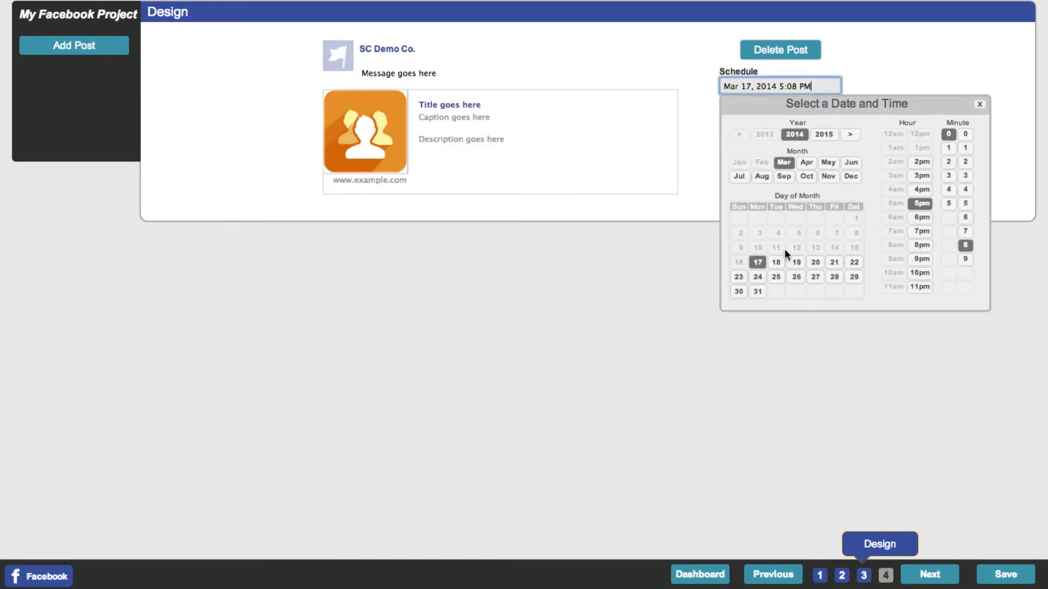
left_click(775, 263)
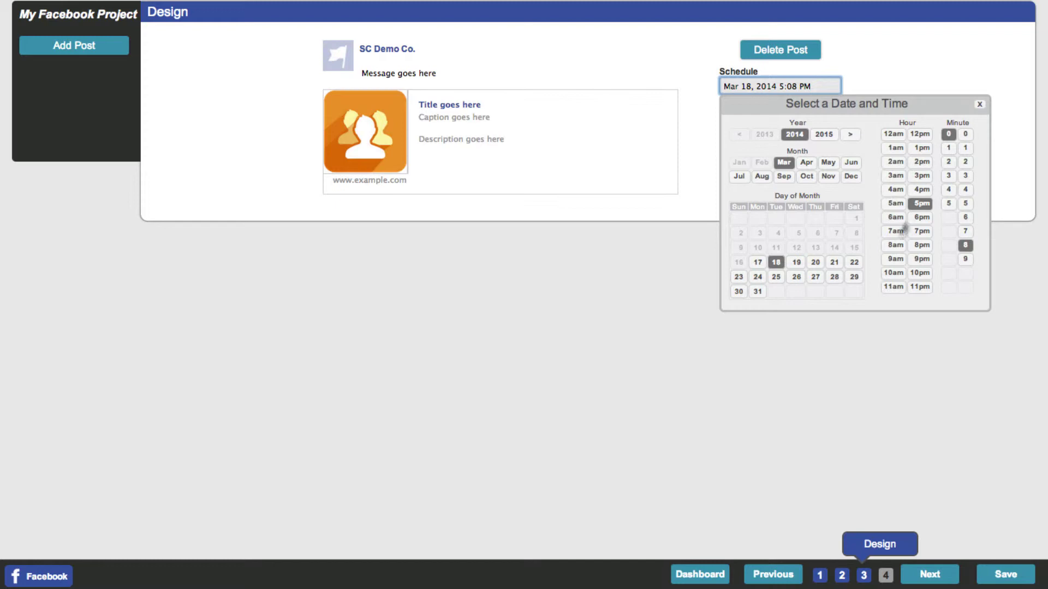
left_click(919, 133)
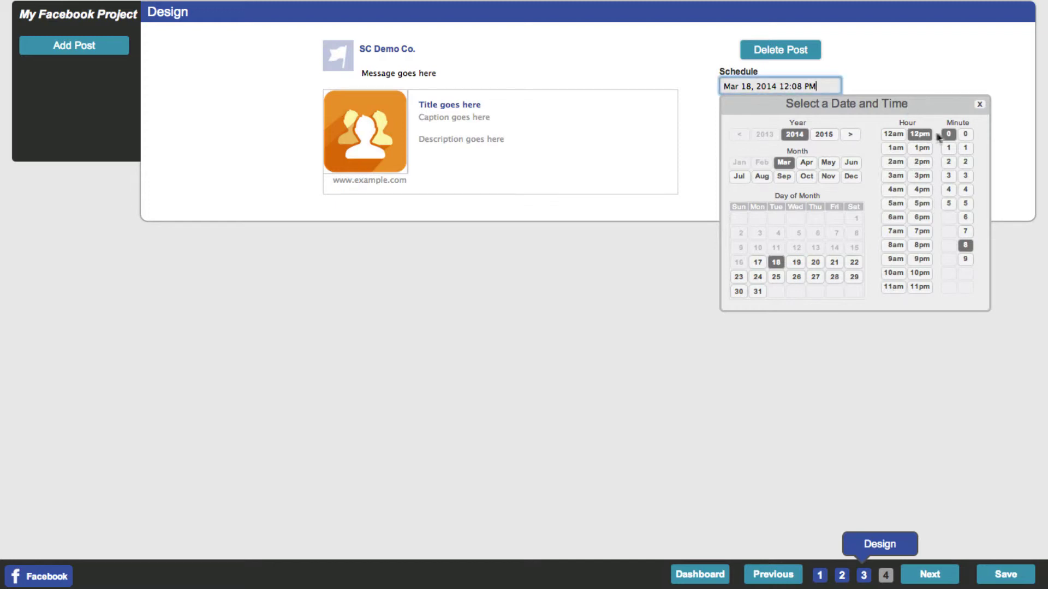
left_click(966, 134)
left_click(980, 106)
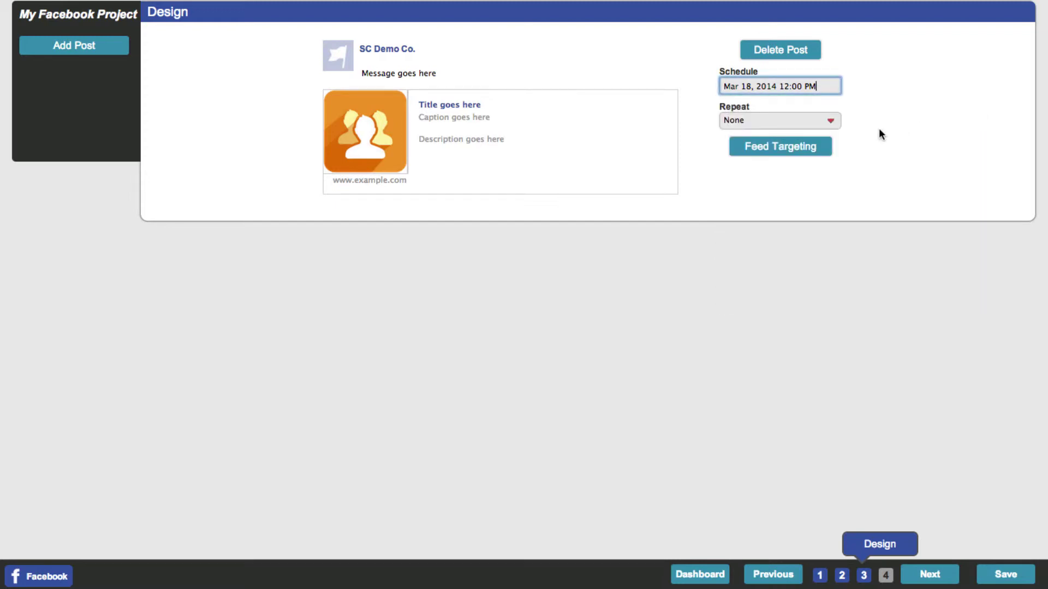
Set the post to repeat weekly
left_click(860, 119)
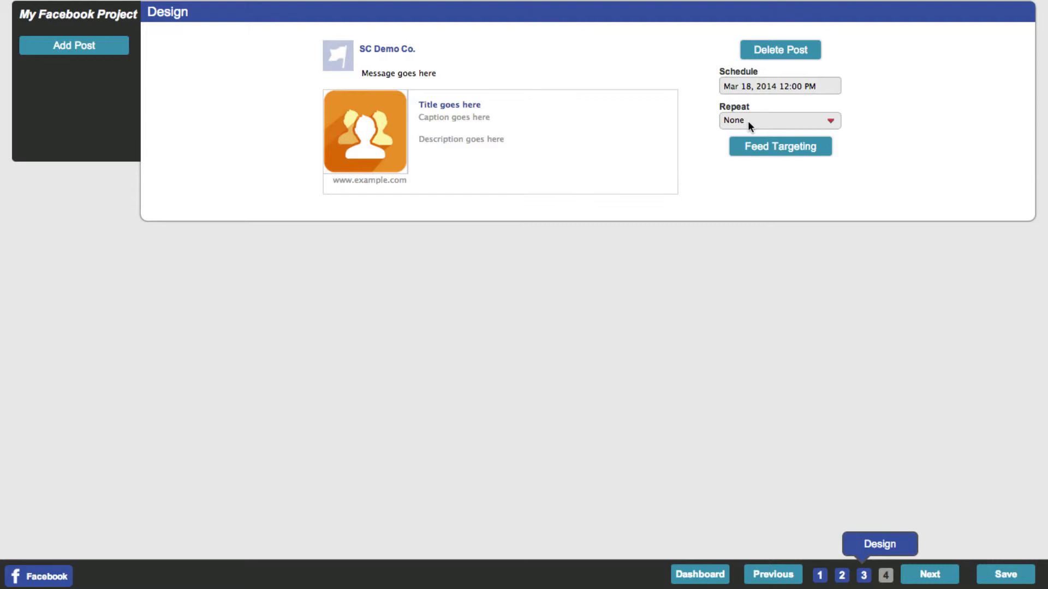
left_click(830, 119)
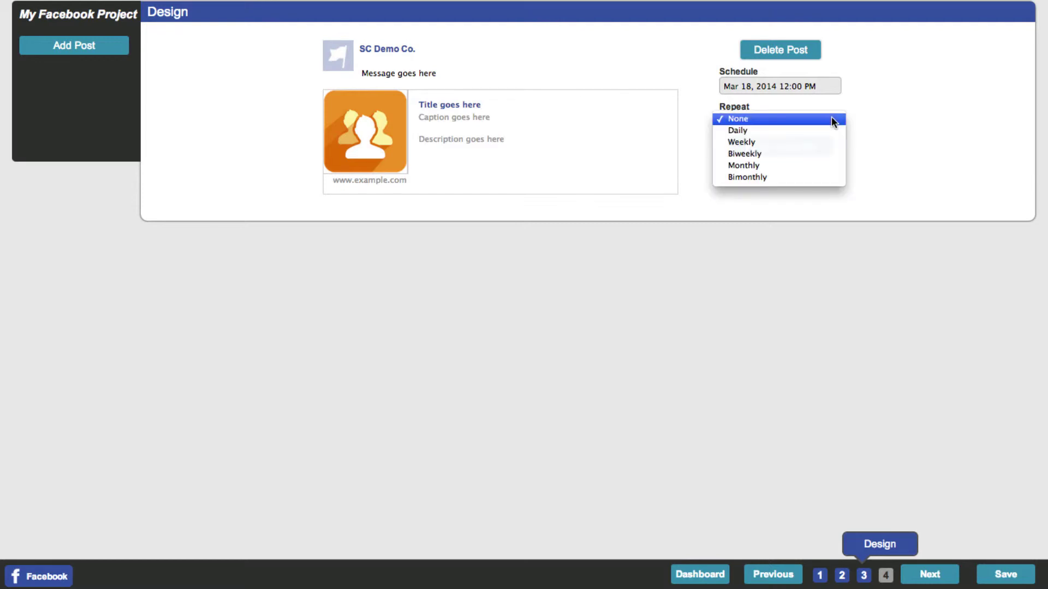
left_click(797, 143)
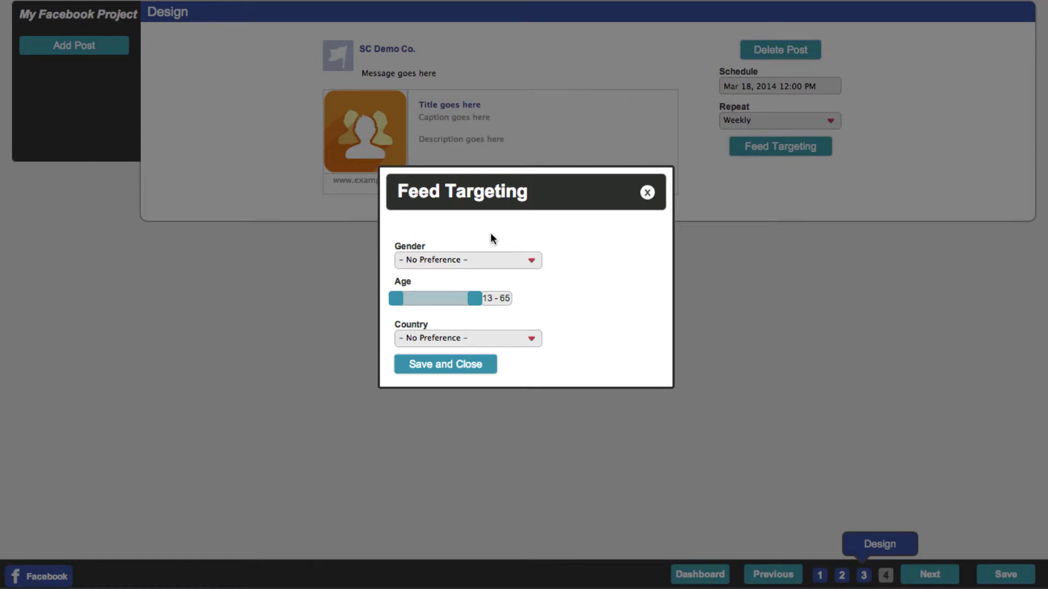
Target the post's feed audience to ages 25 to 40 in the United States of America
left_click(449, 259)
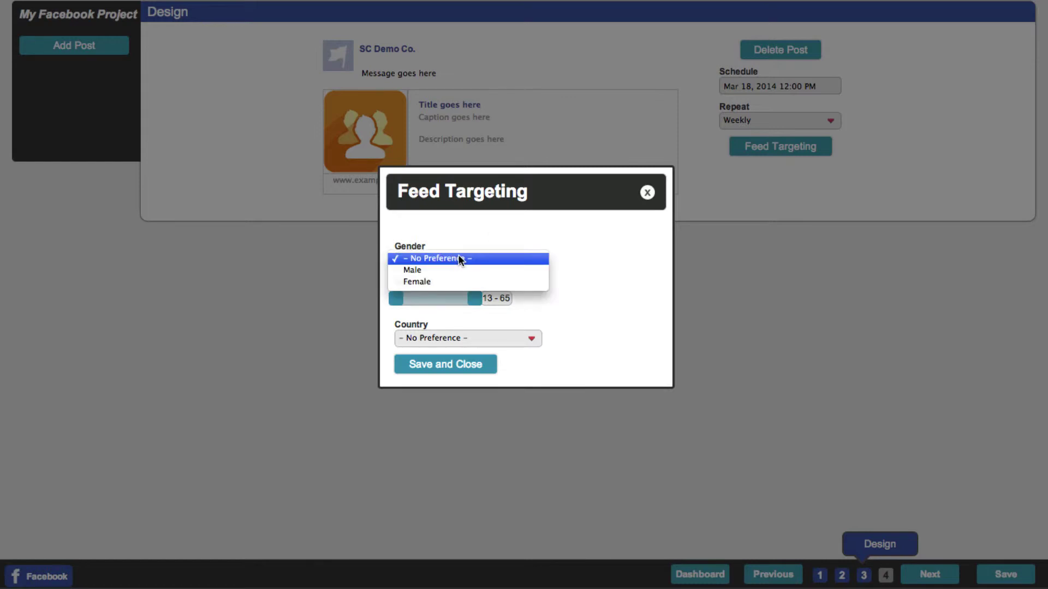
left_click(499, 244)
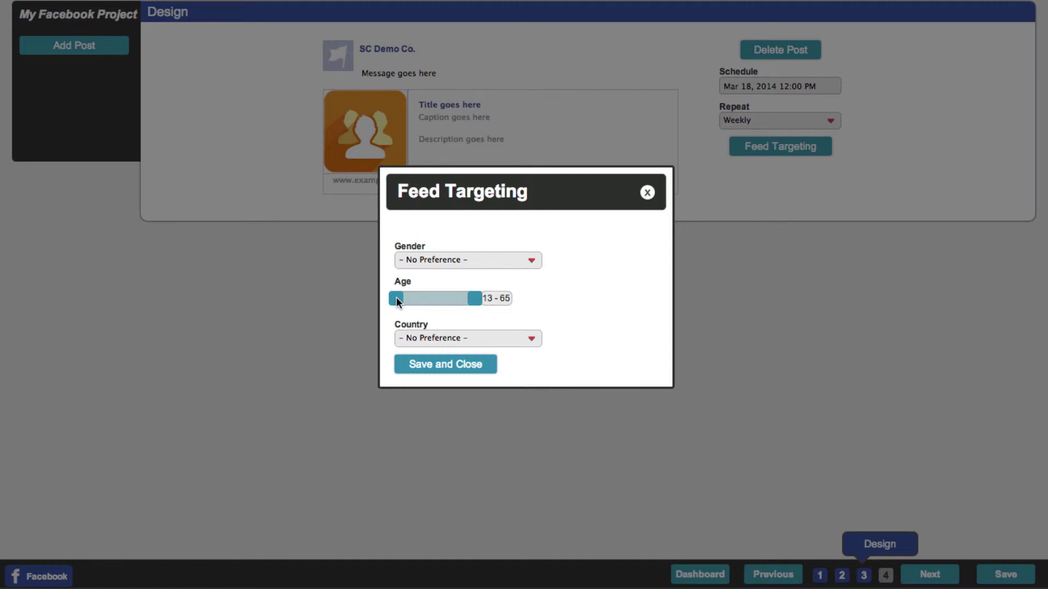
left_click_drag(396, 302, 405, 302)
left_click_drag(414, 300, 413, 299)
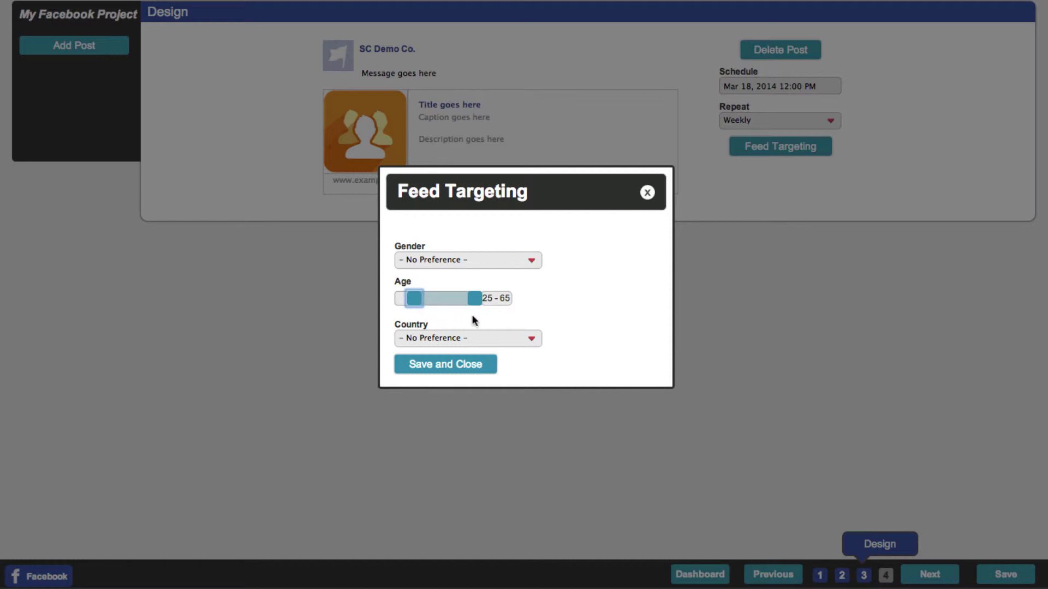
left_click_drag(478, 301, 440, 303)
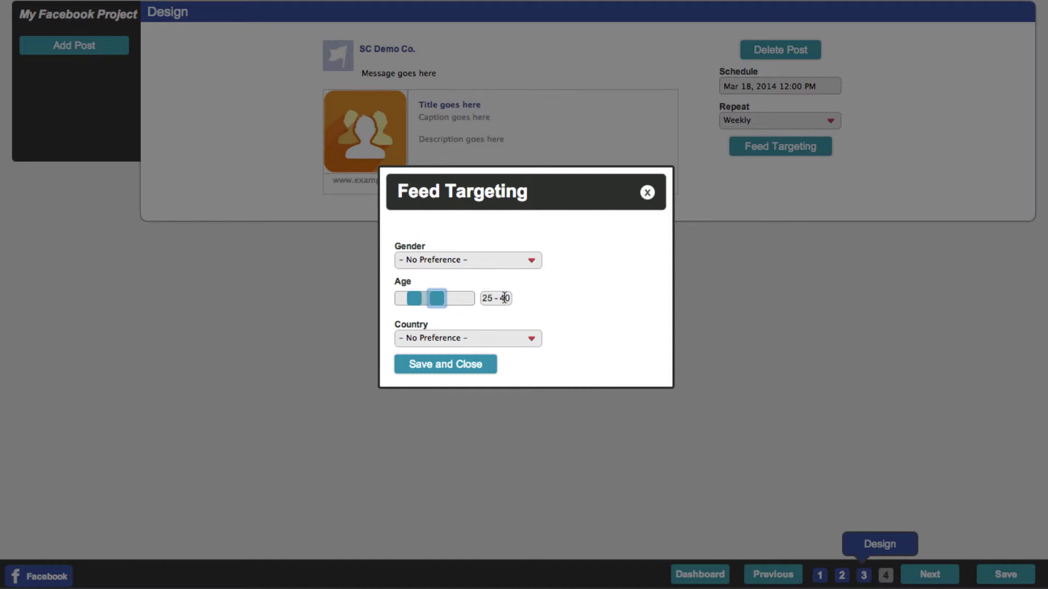
left_click(532, 341)
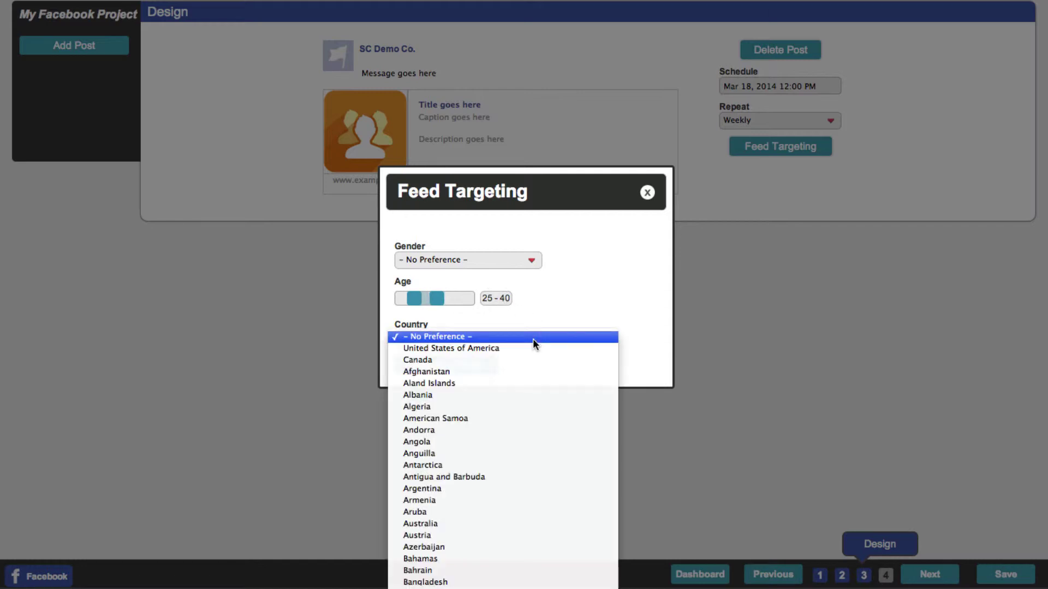
left_click(501, 347)
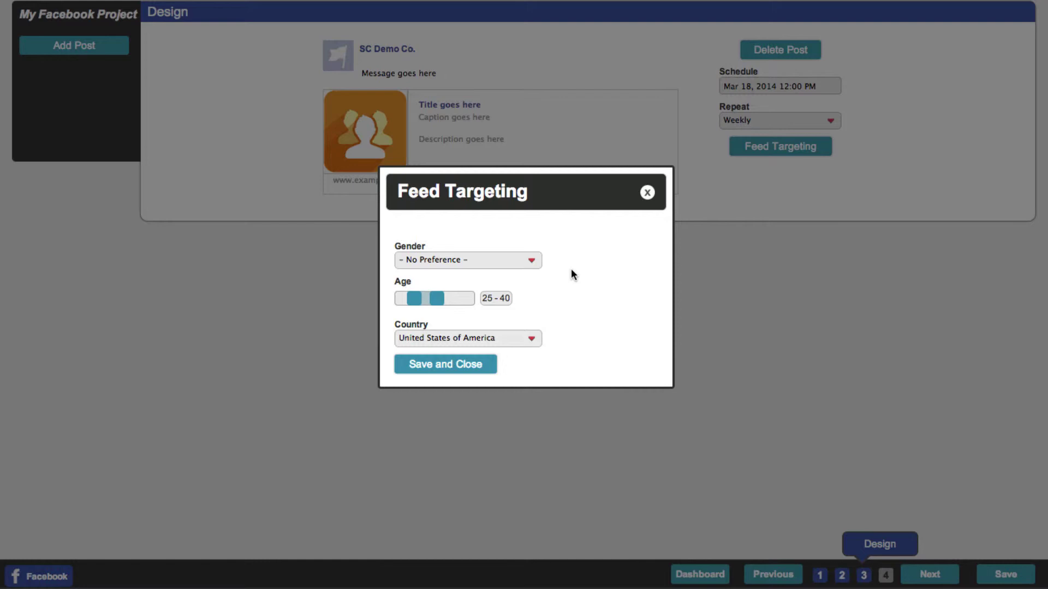
Save the post's feed targeting settings and close them
left_click(467, 366)
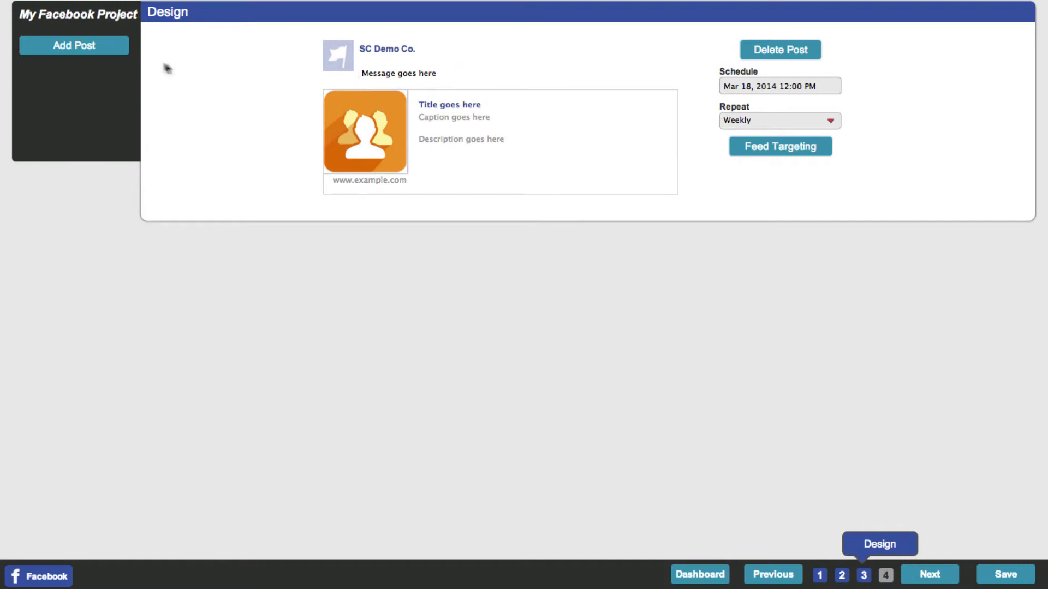
Add a photo post and a milestone post to the Facebook project
left_click(74, 47)
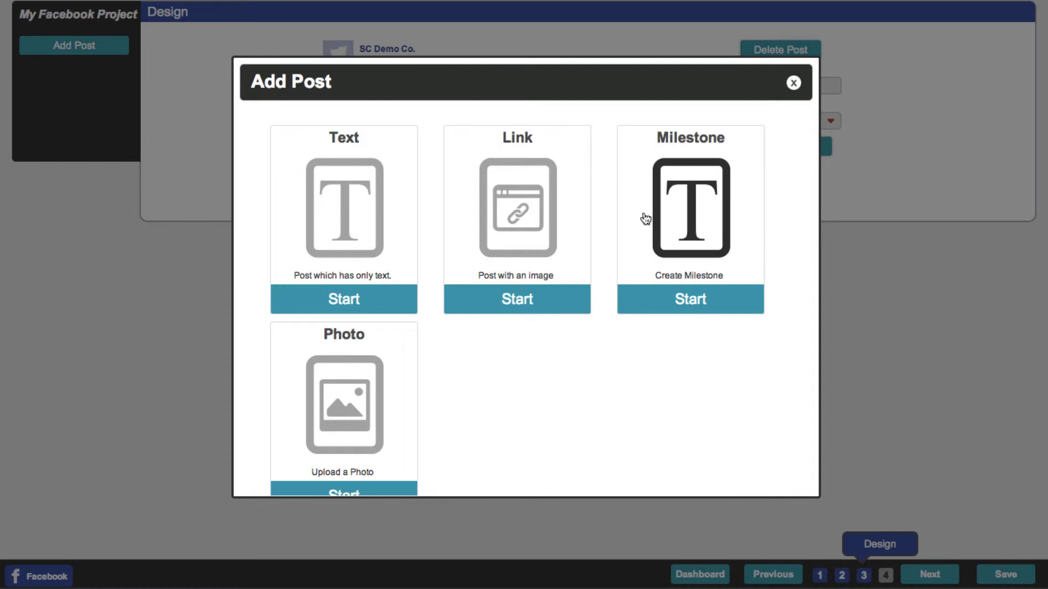
left_click(388, 406)
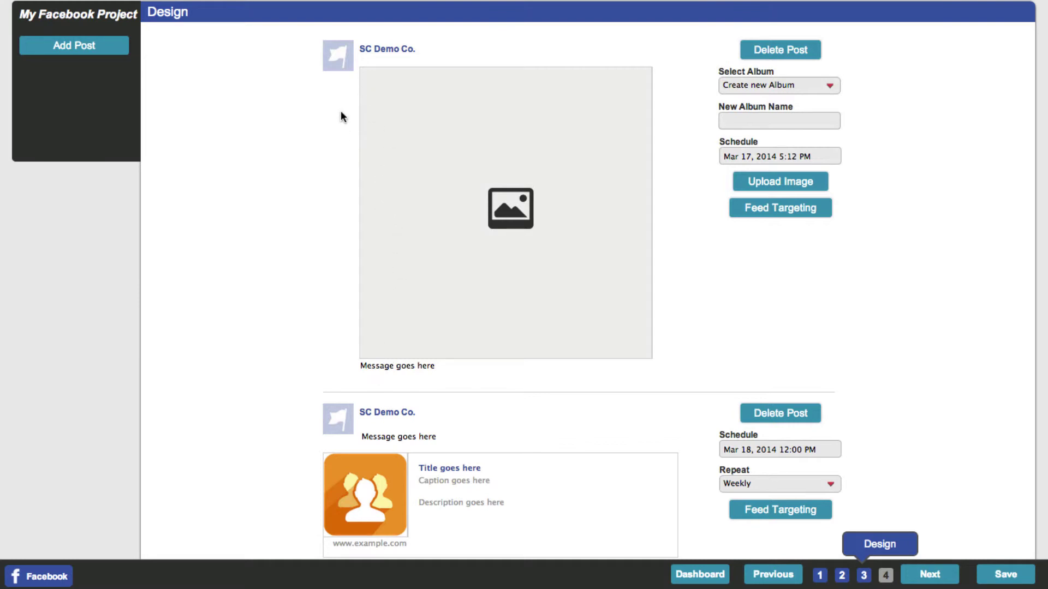
left_click(114, 54)
left_click(695, 213)
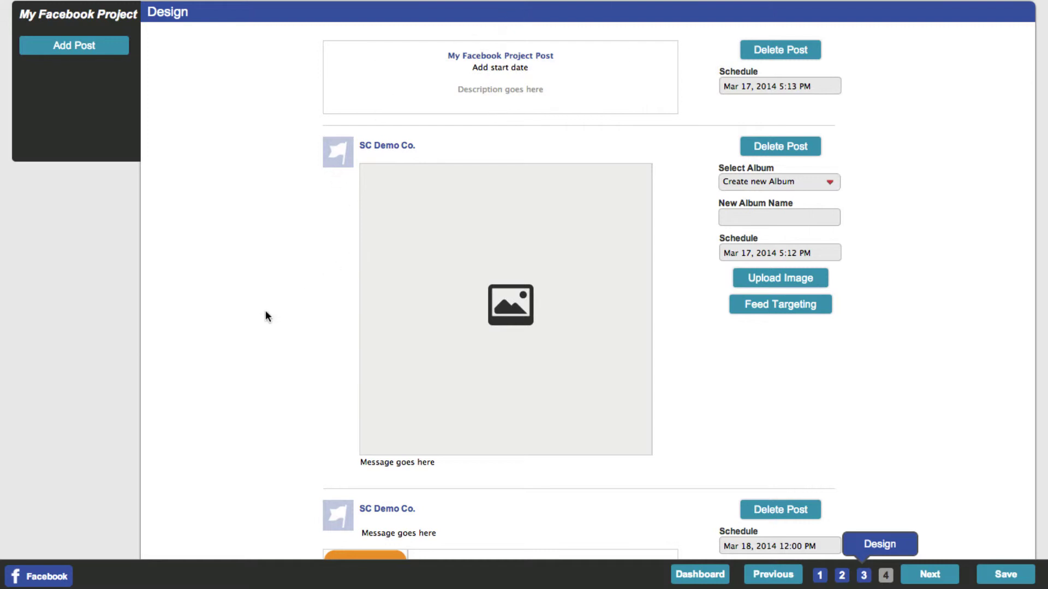
Look over the project's posts and view the image files available for the photo post without selecting one
scroll(266, 312, "down", 3)
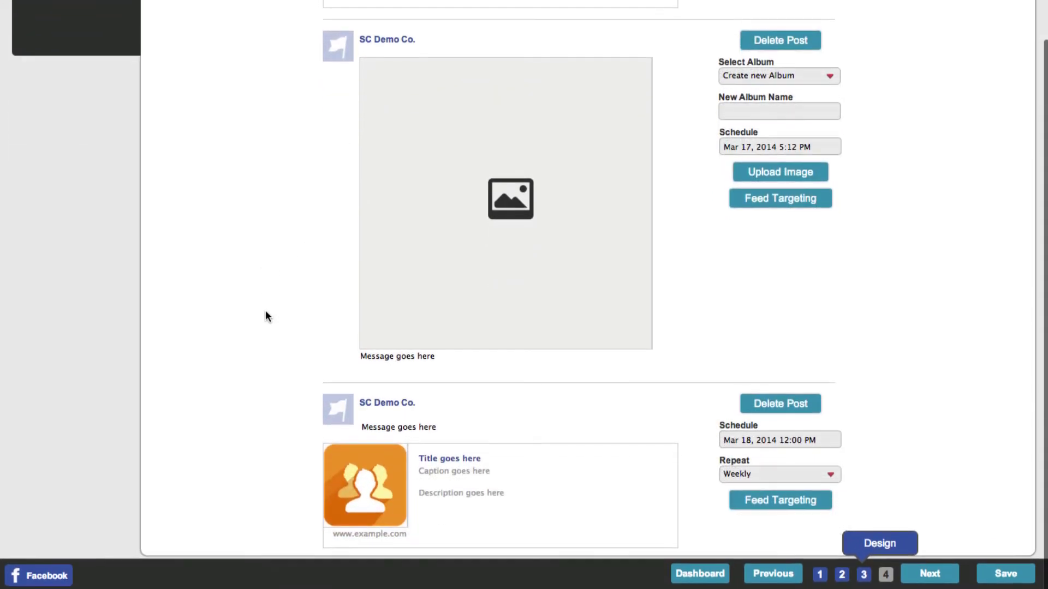
scroll(265, 314, "up", 3)
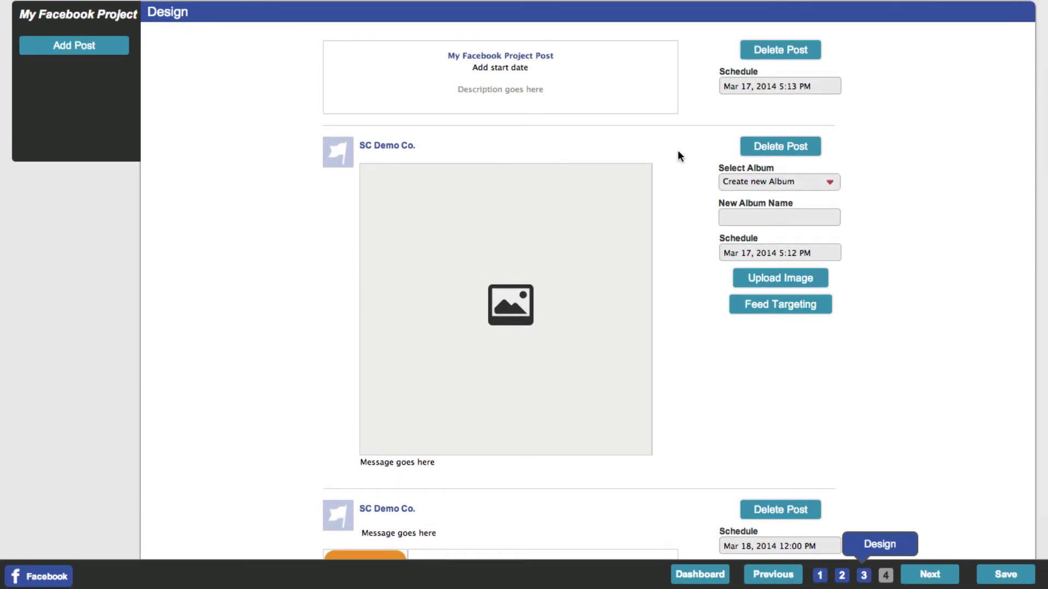
left_click(609, 251)
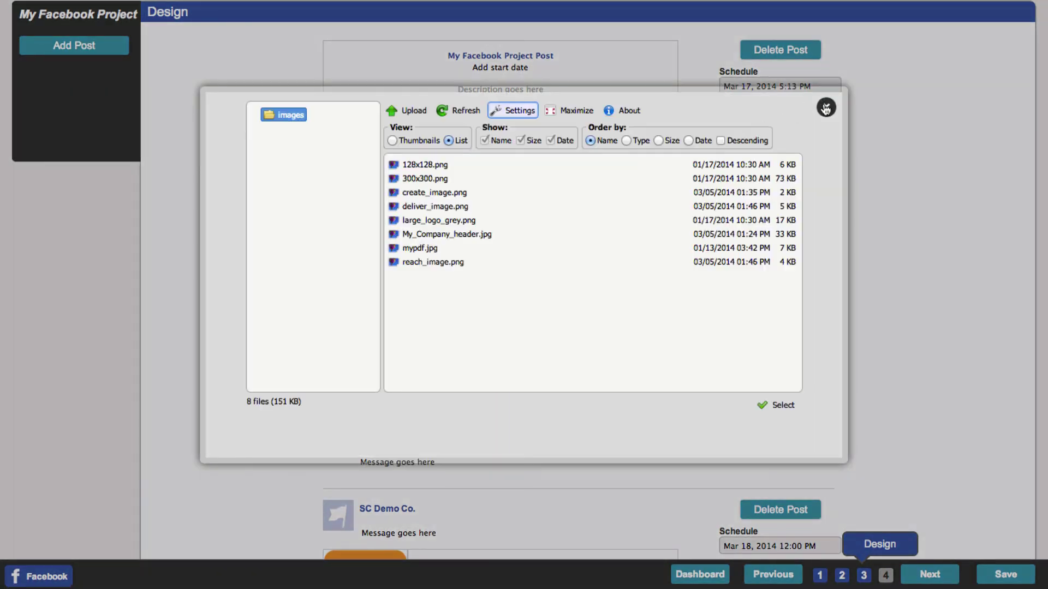
left_click(826, 108)
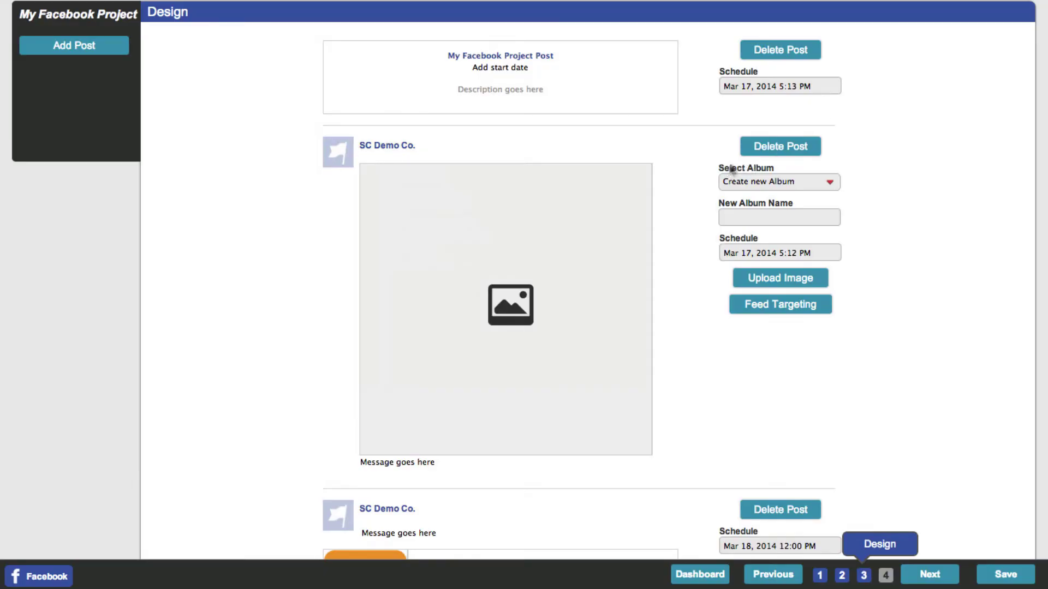
Delete the photo post and the milestone post from the project, keeping only the link post
left_click(790, 153)
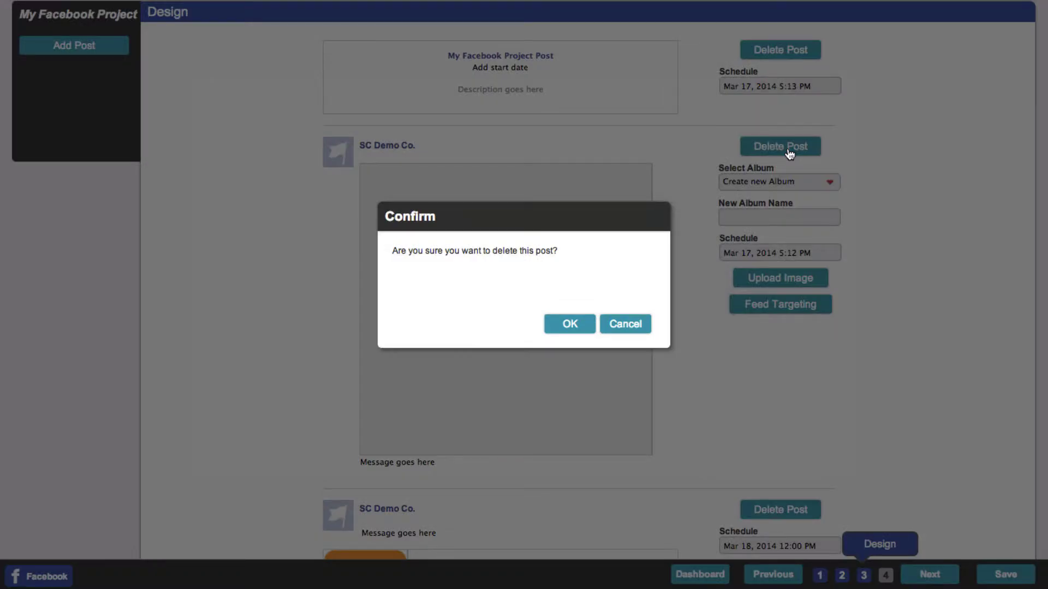
left_click(587, 324)
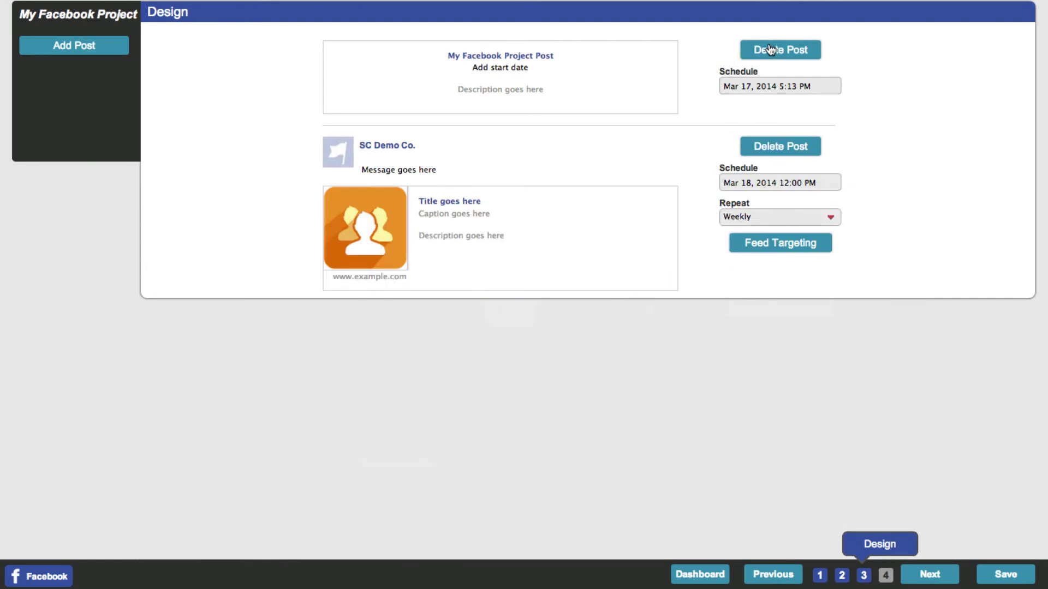
left_click(771, 51)
left_click(564, 327)
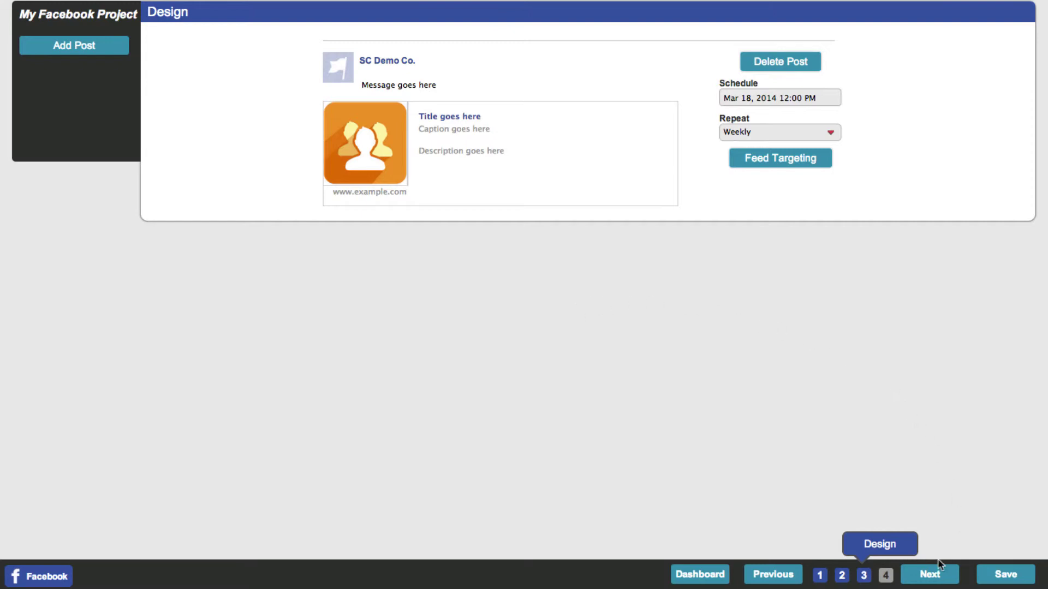
left_click(927, 575)
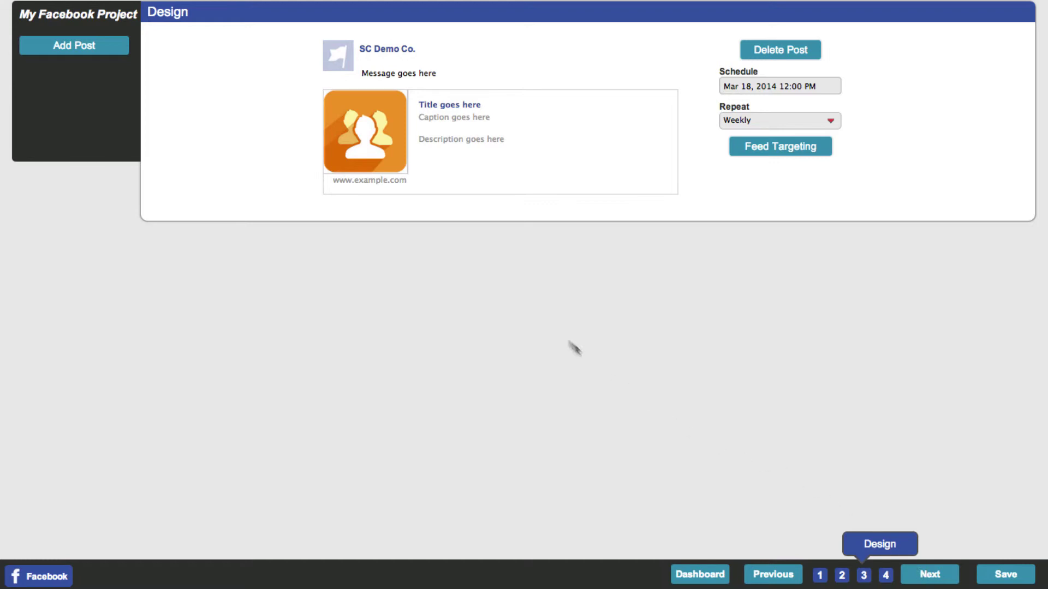
left_click(334, 179)
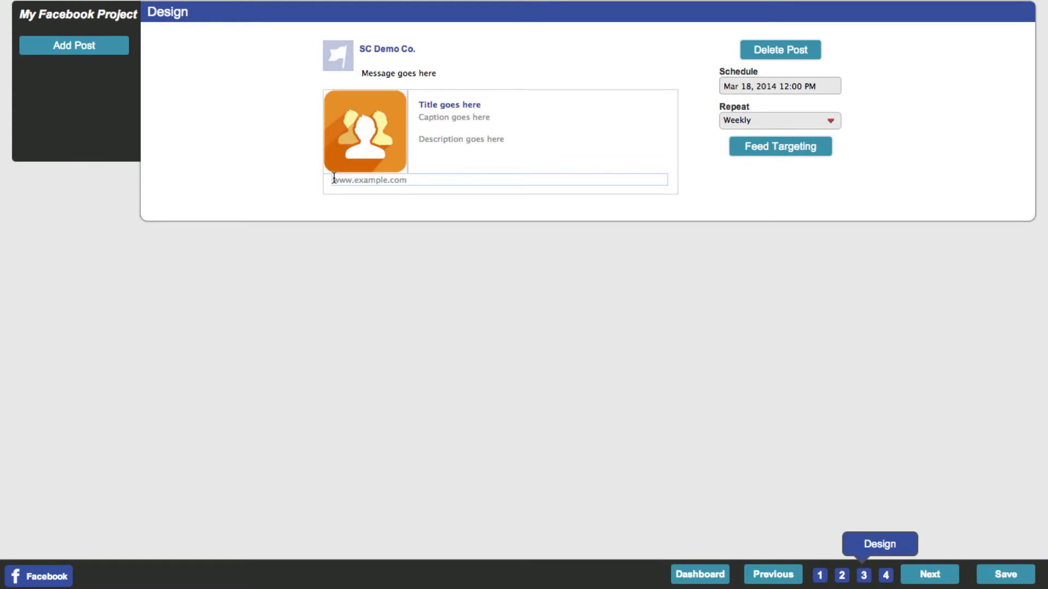
type("htt")
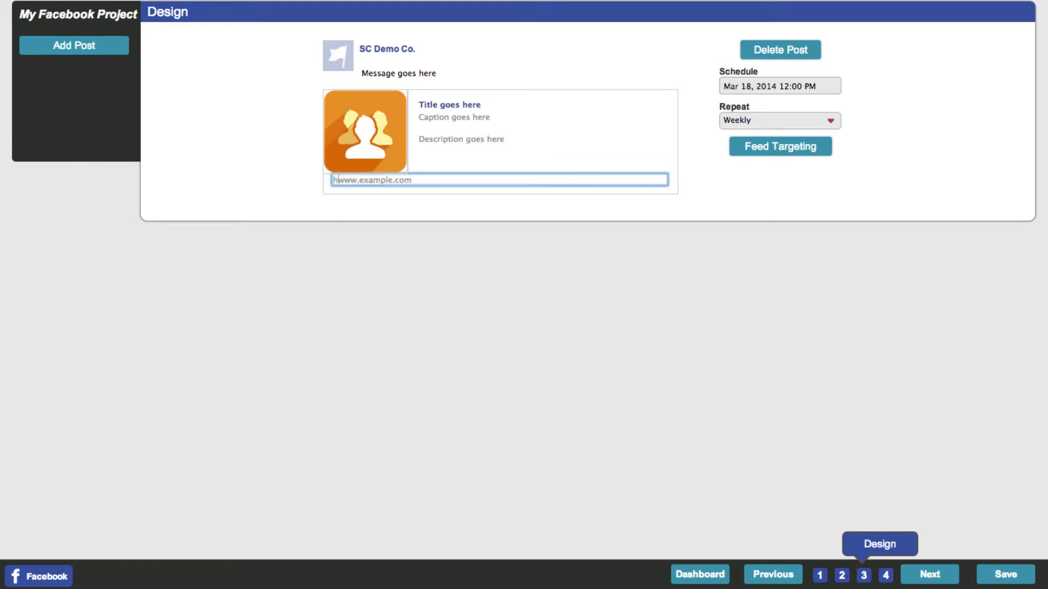
type("p://")
left_click(466, 205)
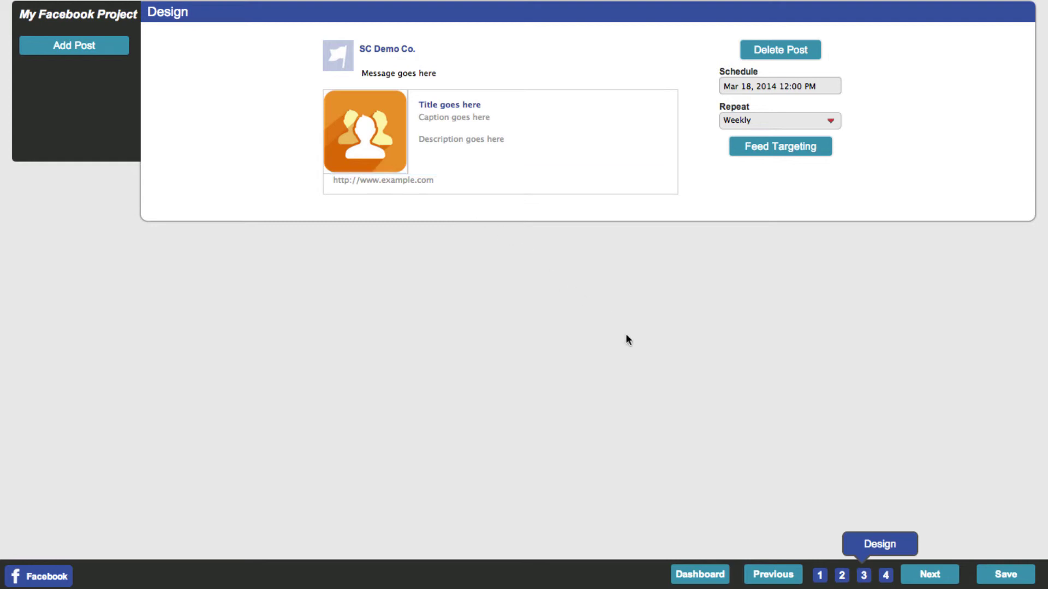
Proceed to the review checklist, complete the Facebook project and dismiss the feedback survey
left_click(928, 575)
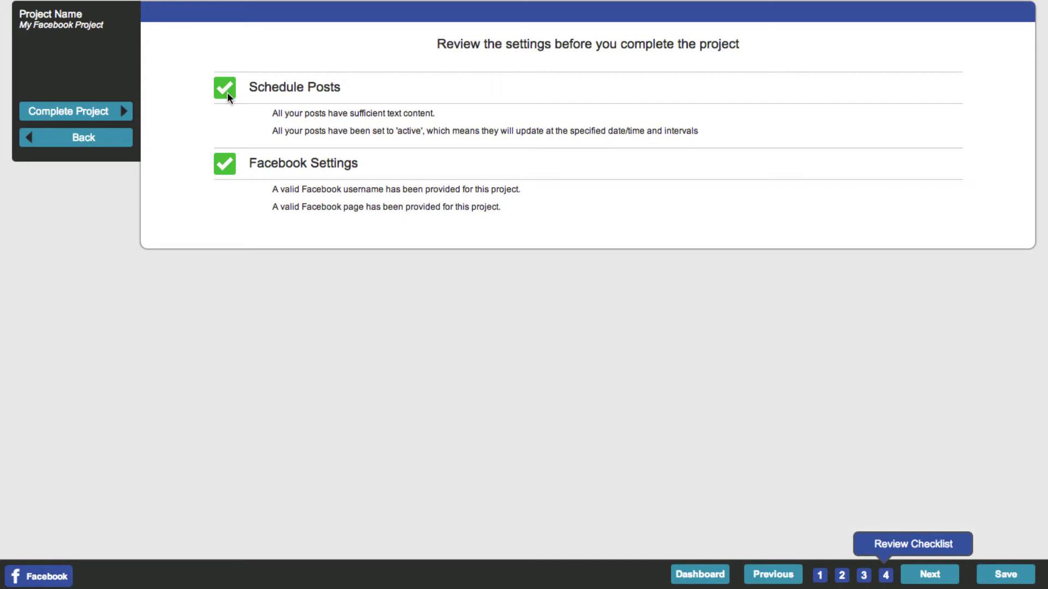
left_click(75, 112)
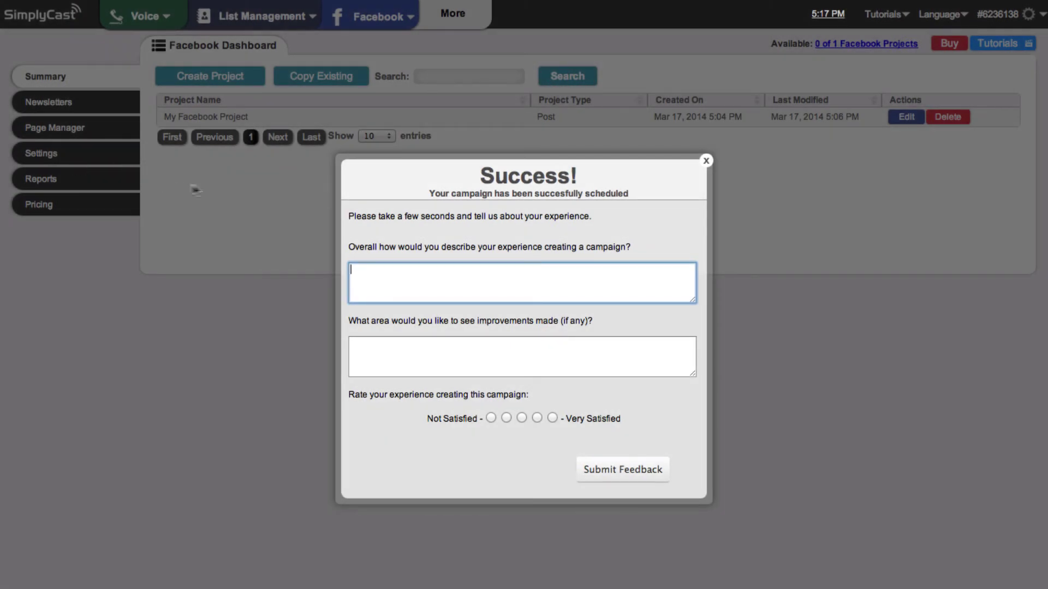
left_click(706, 161)
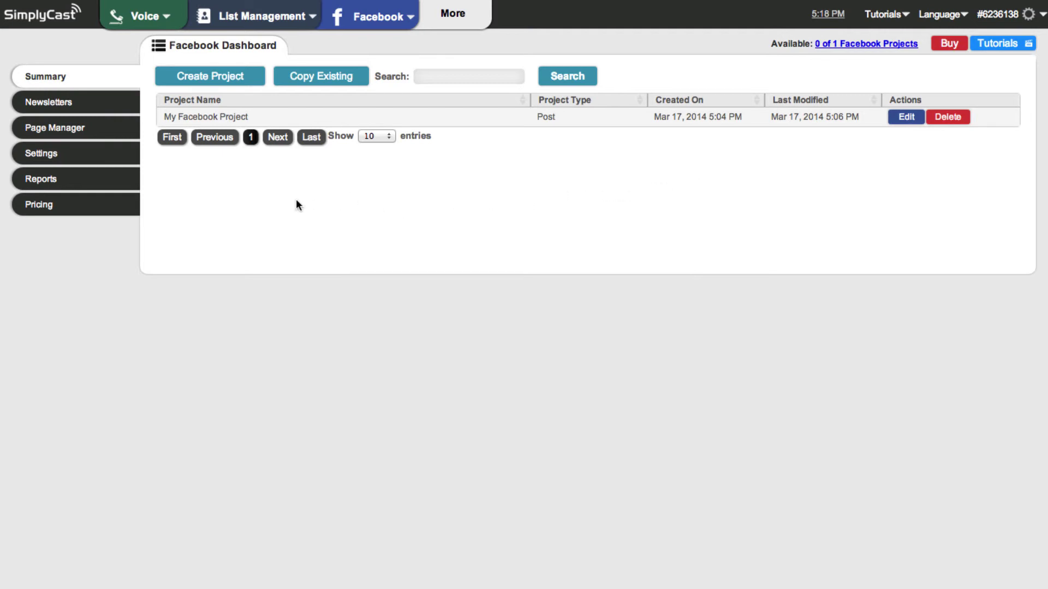
Choose the My Message newsletter for the SC Demo Co. page and start adding it to the Newsletters app
left_click(377, 121)
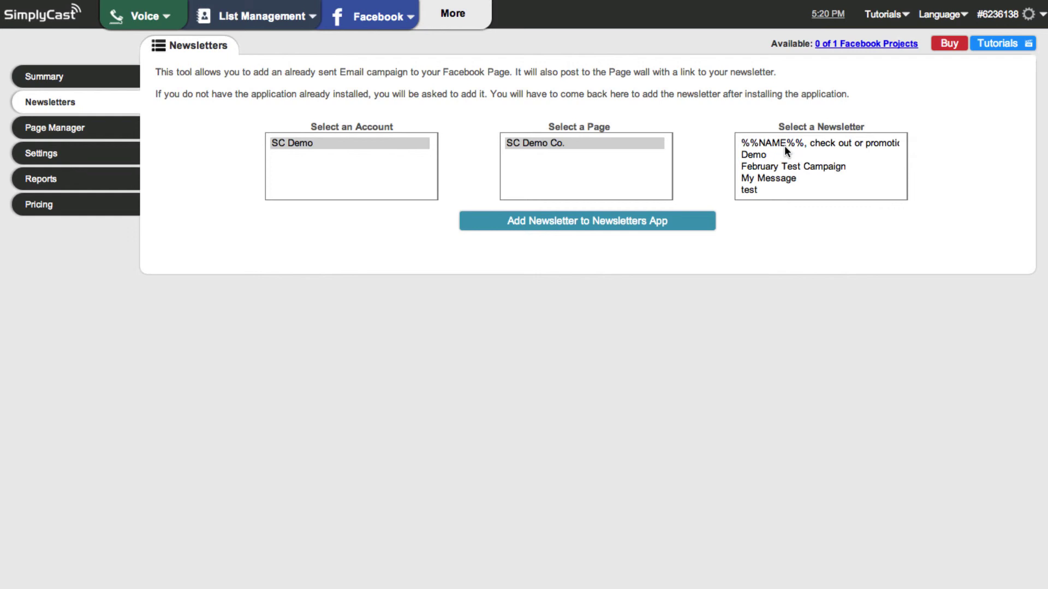
left_click(786, 180)
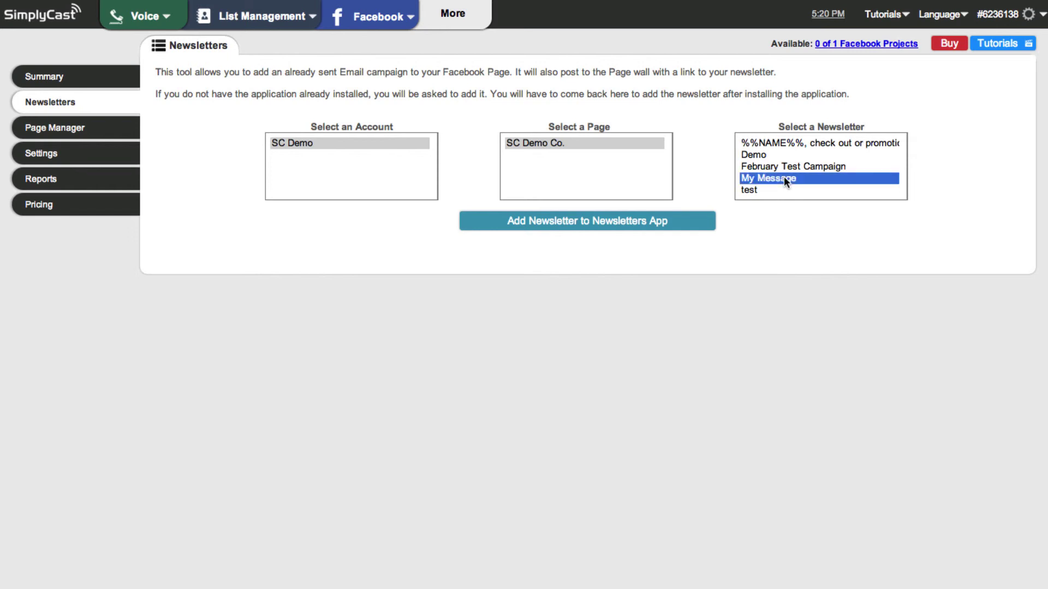
left_click(594, 233)
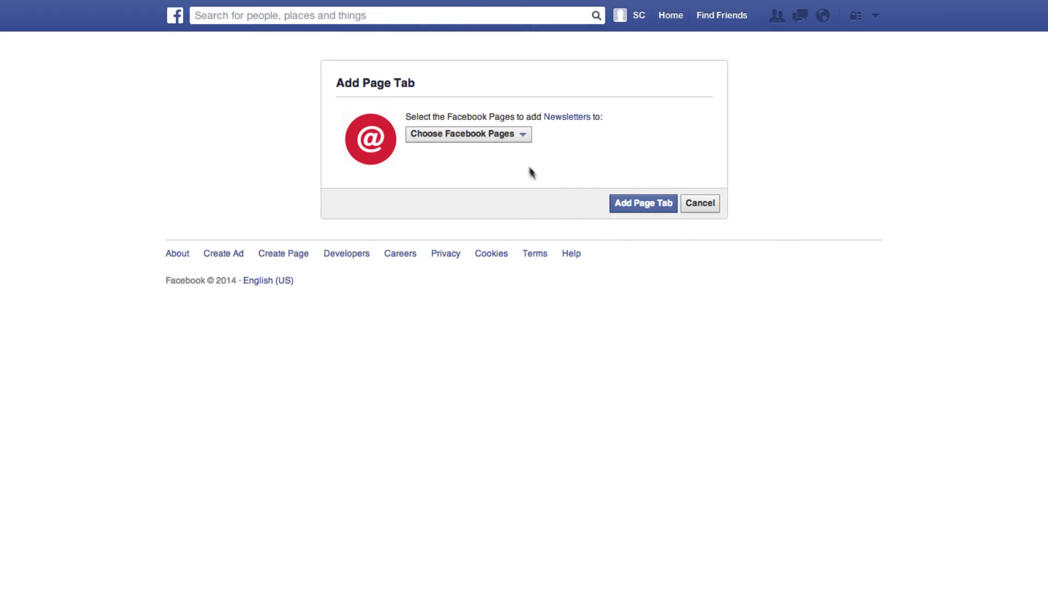
Add the Newsletters page tab to the SC Demo Co. Facebook page
left_click(527, 136)
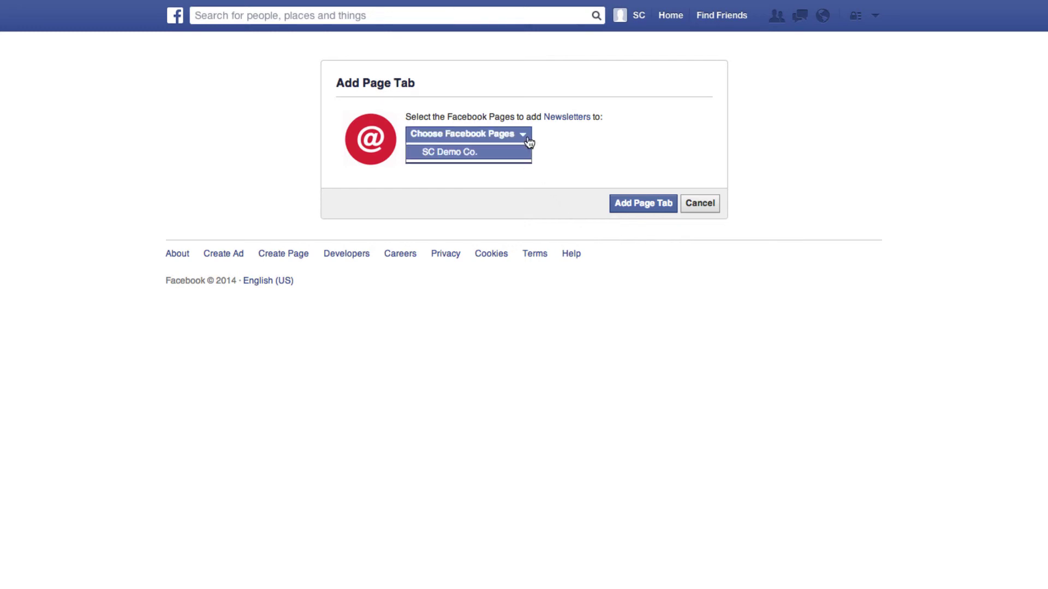
left_click(485, 158)
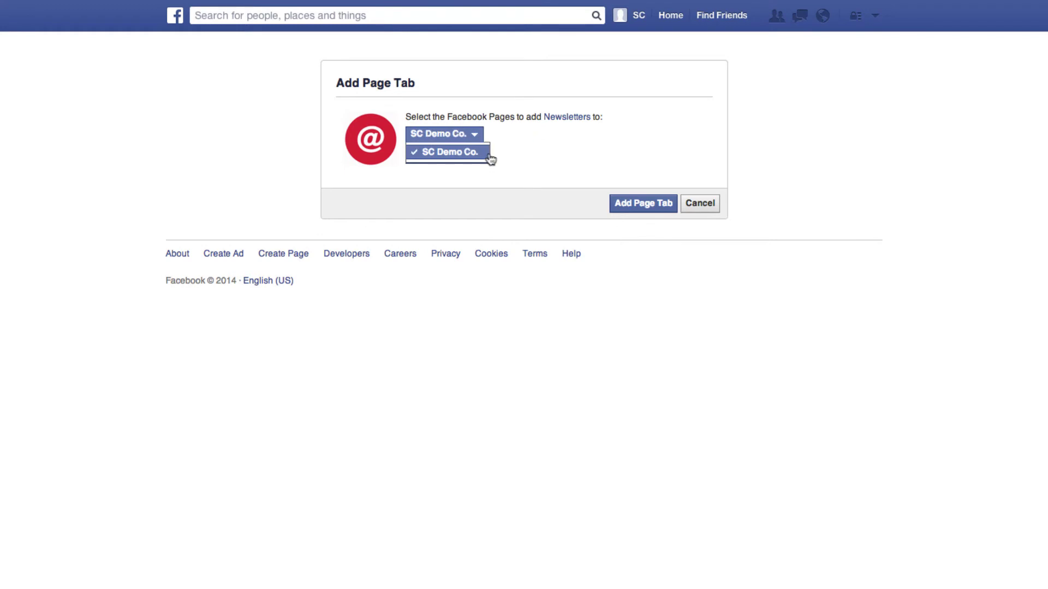
left_click(507, 151)
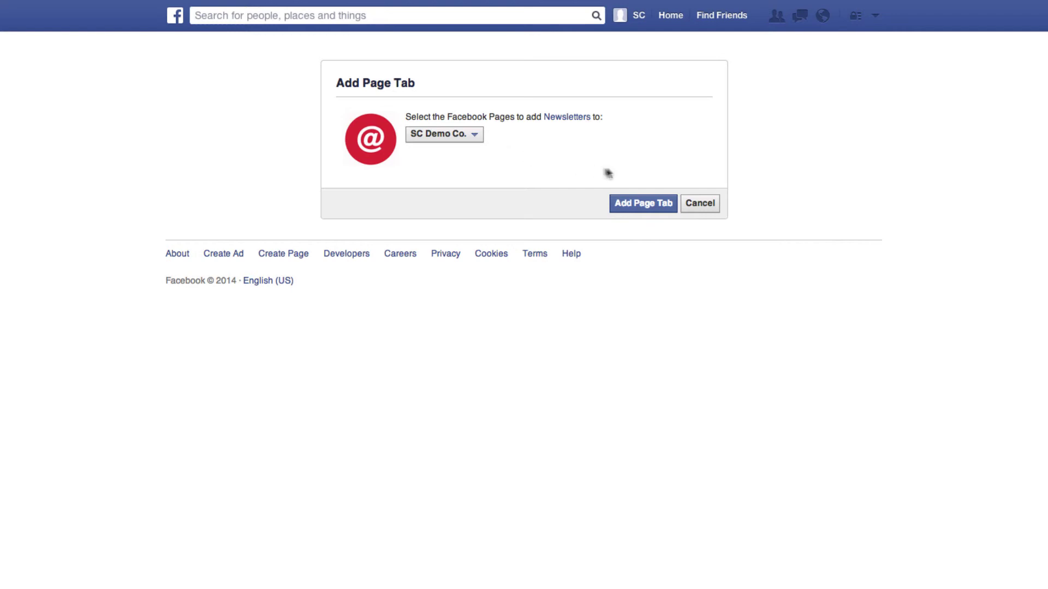
left_click(650, 212)
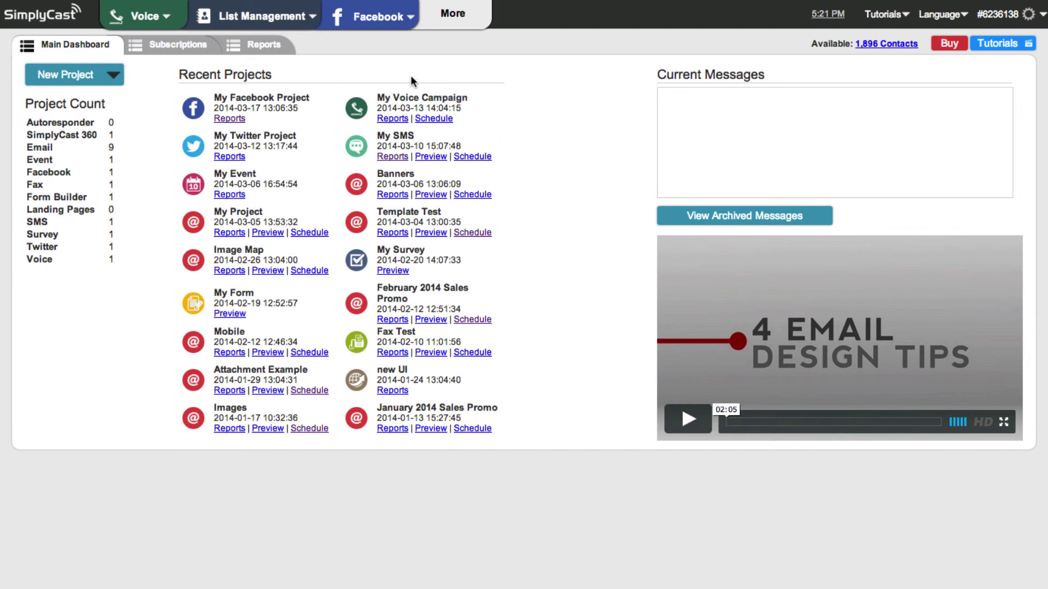
Return to the Facebook dashboard and view the Page Manager's list of Facebook pages
left_click(400, 19)
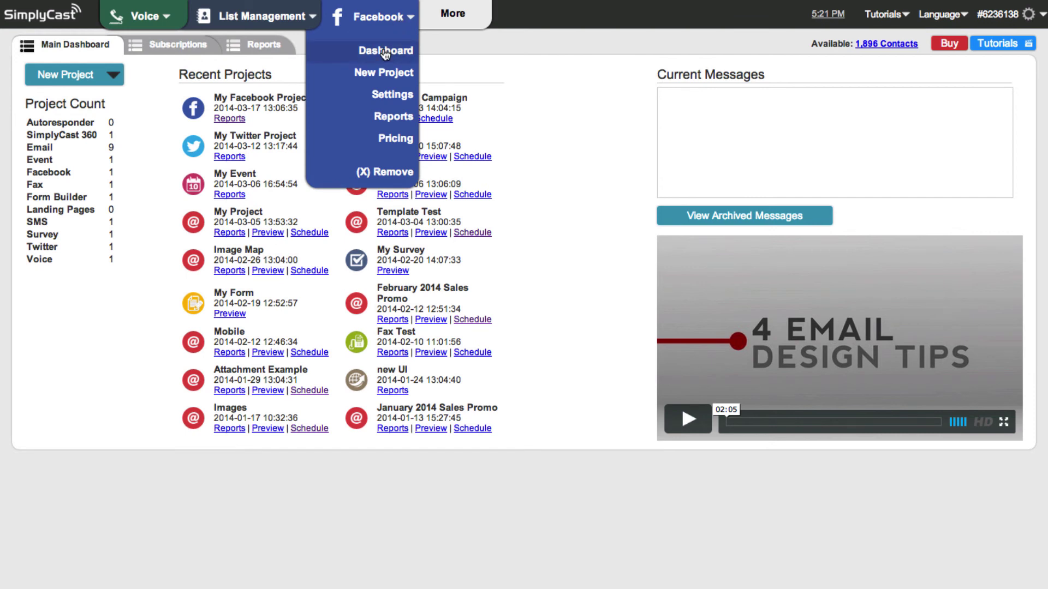
left_click(385, 51)
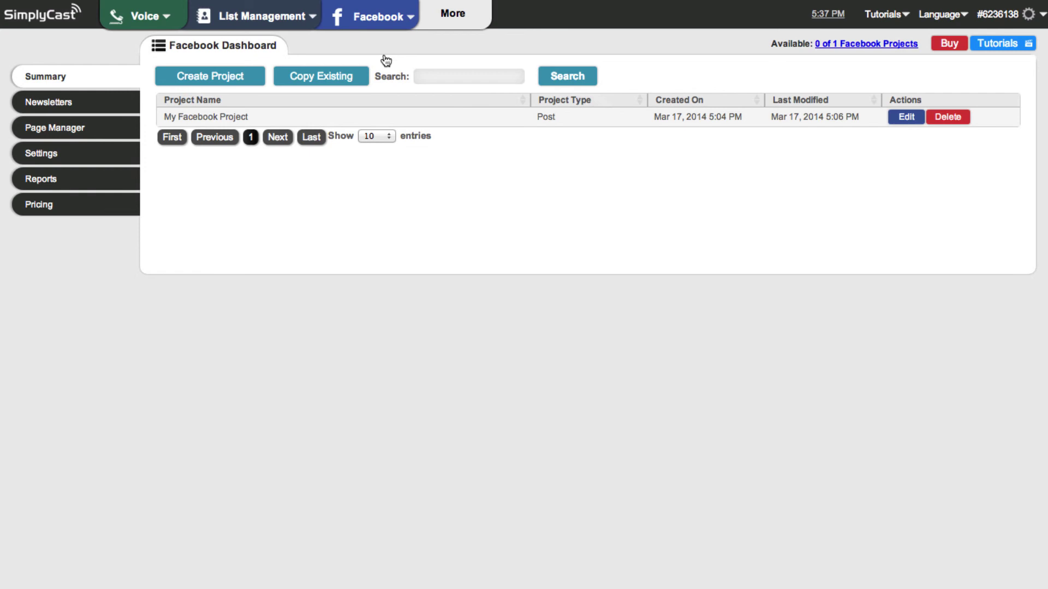
left_click(68, 132)
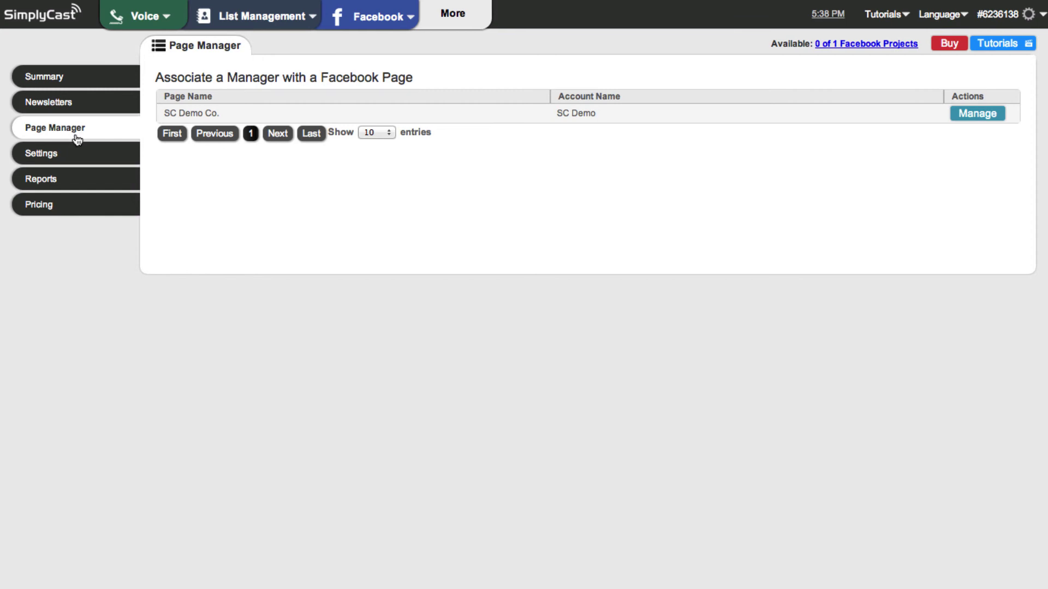
View the likes and comments in the Facebook report for the "Title goes here" post, and close the report
left_click(76, 189)
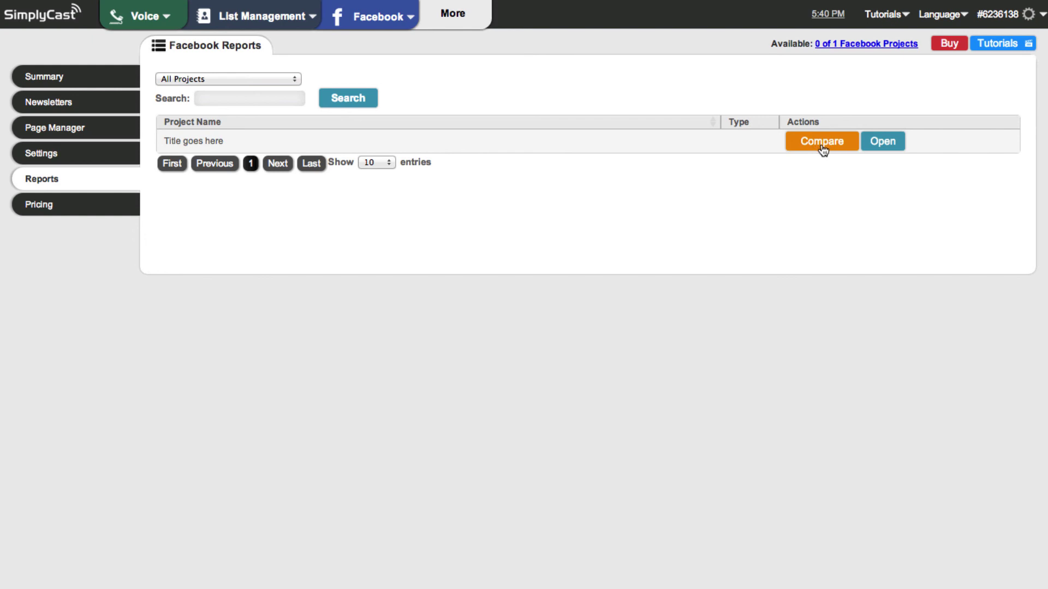
left_click(885, 142)
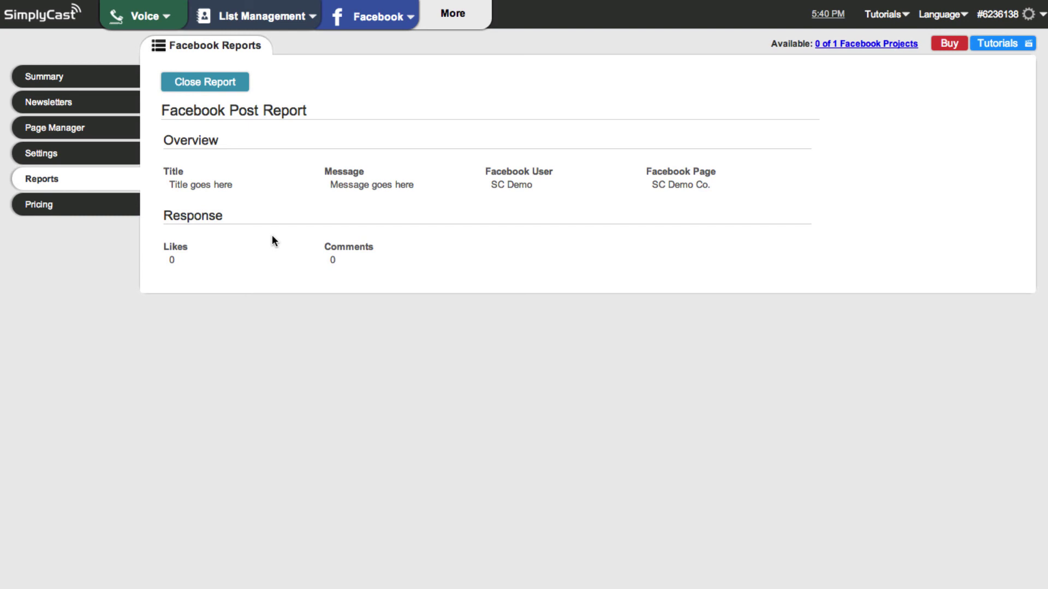
left_click(222, 81)
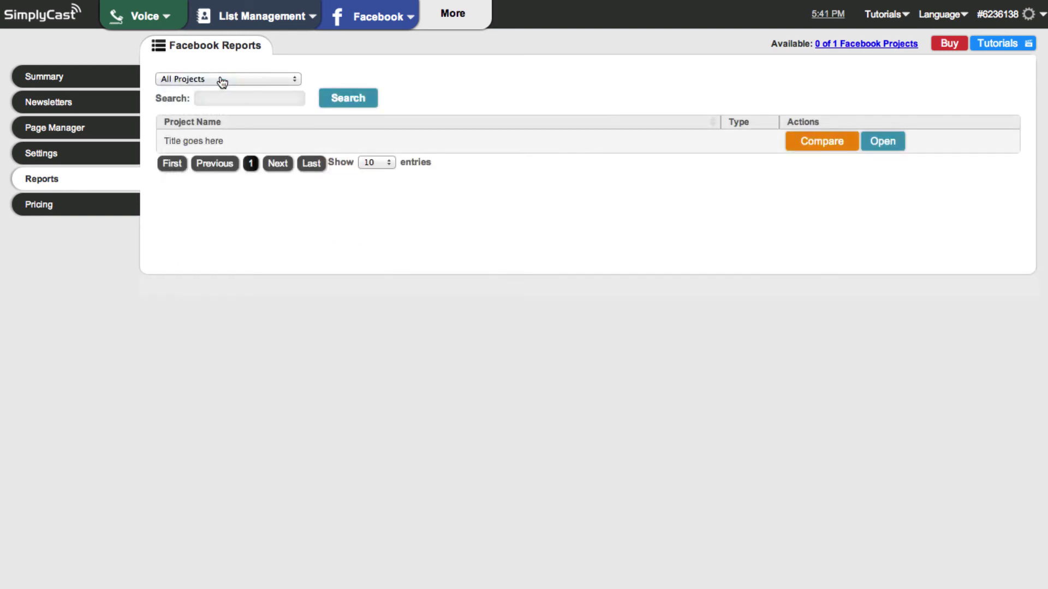